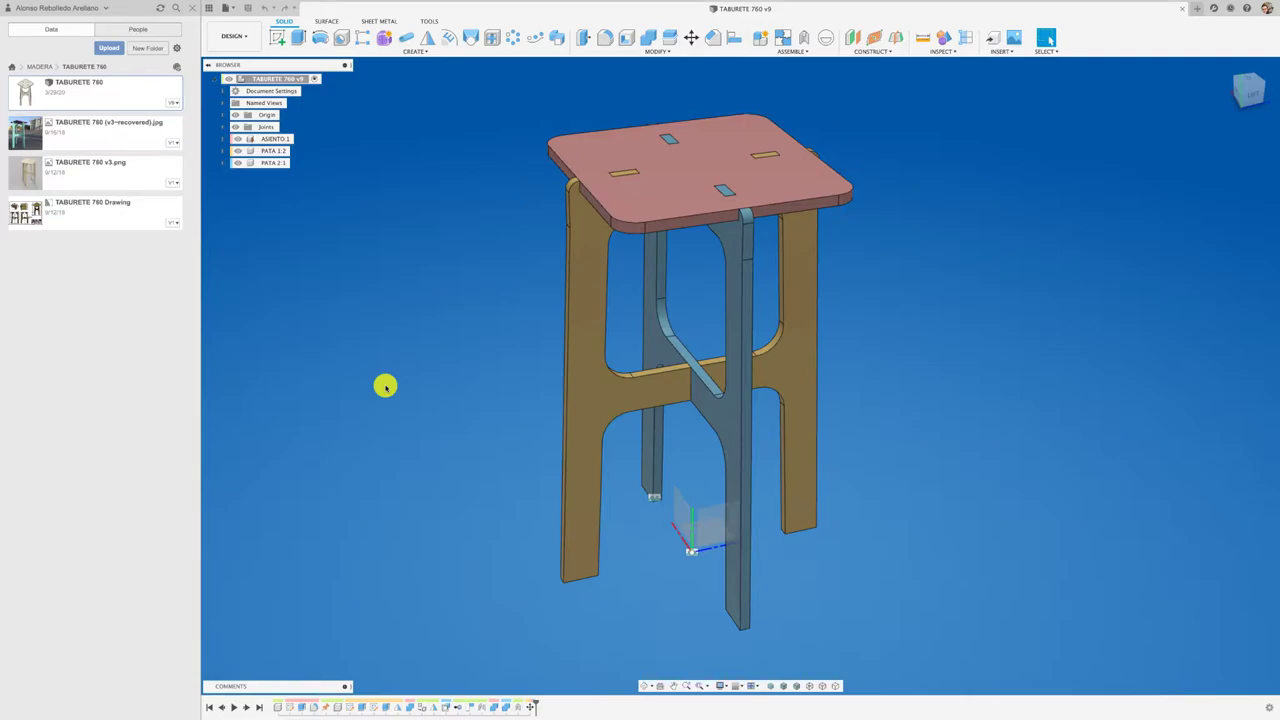
# - Orbit around the stool to inspect it from a lower, more frontal angle
pyautogui.keyDown('shift'); pyautogui.moveTo(366, 332); pyautogui.dragTo(366, 332, button='middle'); pyautogui.keyUp('shift')
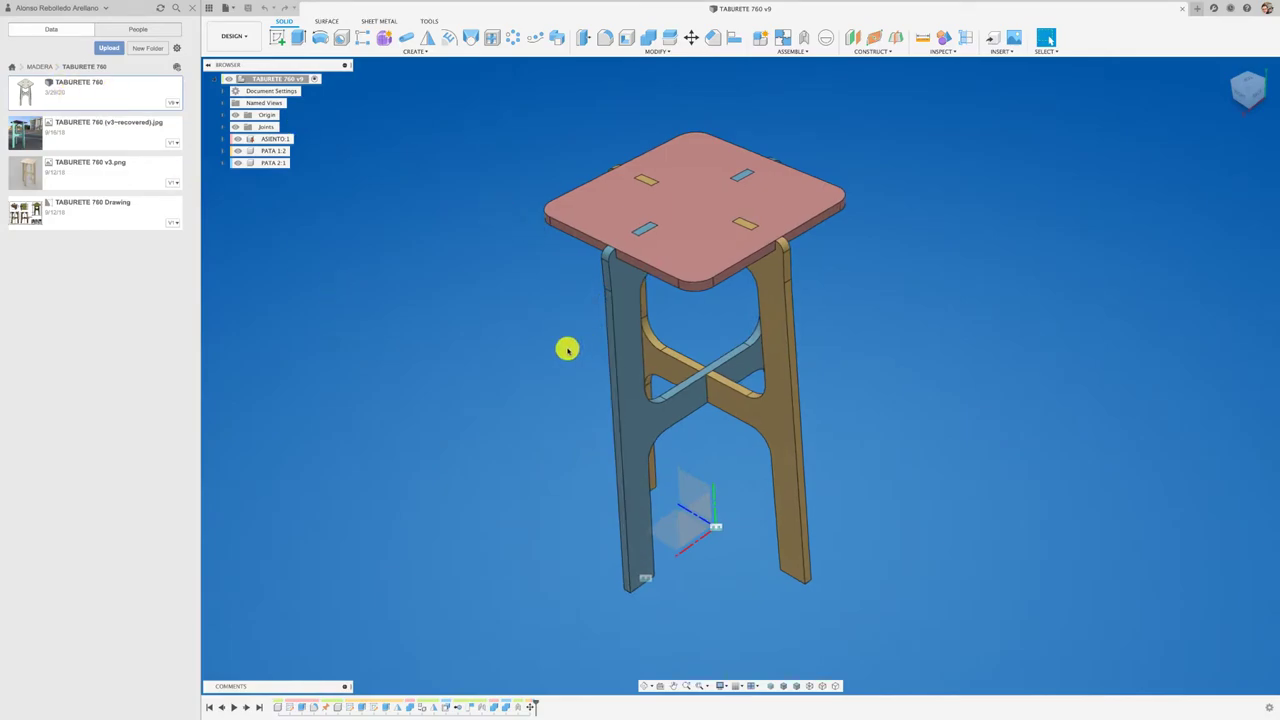
pyautogui.keyDown('shift'); pyautogui.moveTo(567, 349); pyautogui.dragTo(567, 349, button='middle'); pyautogui.keyUp('shift')
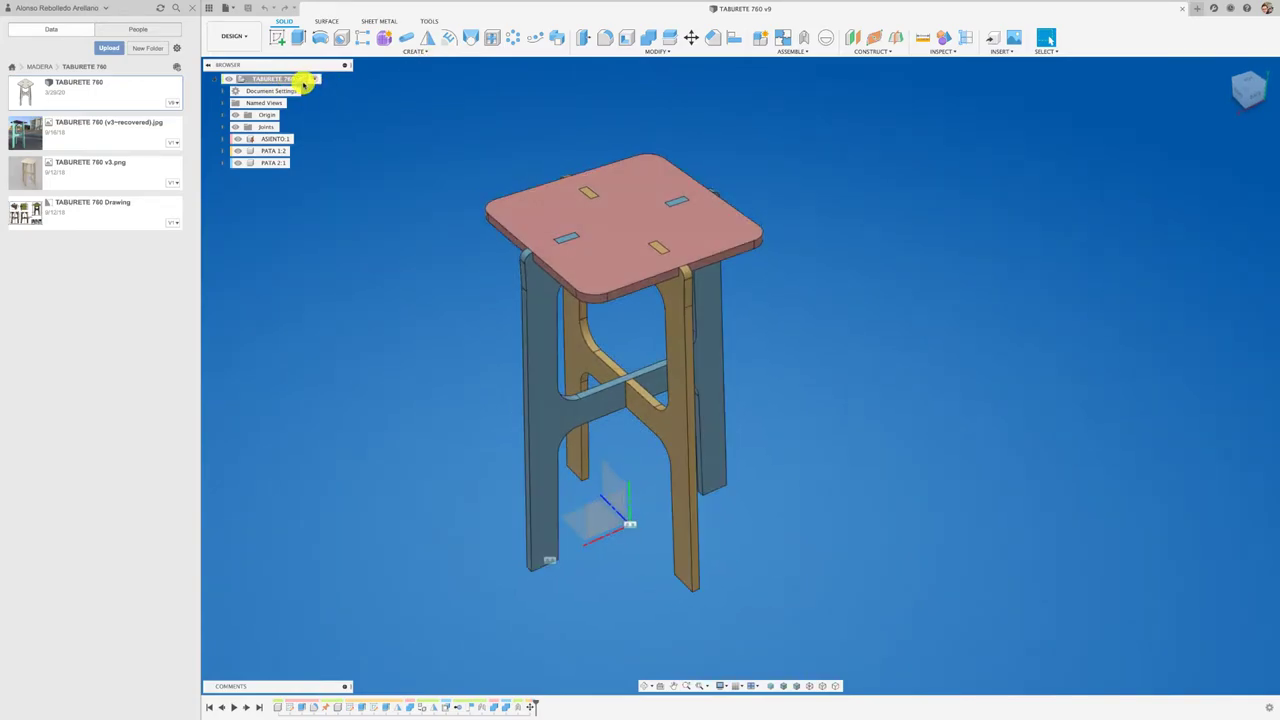
pyautogui.rightClick(297, 80)
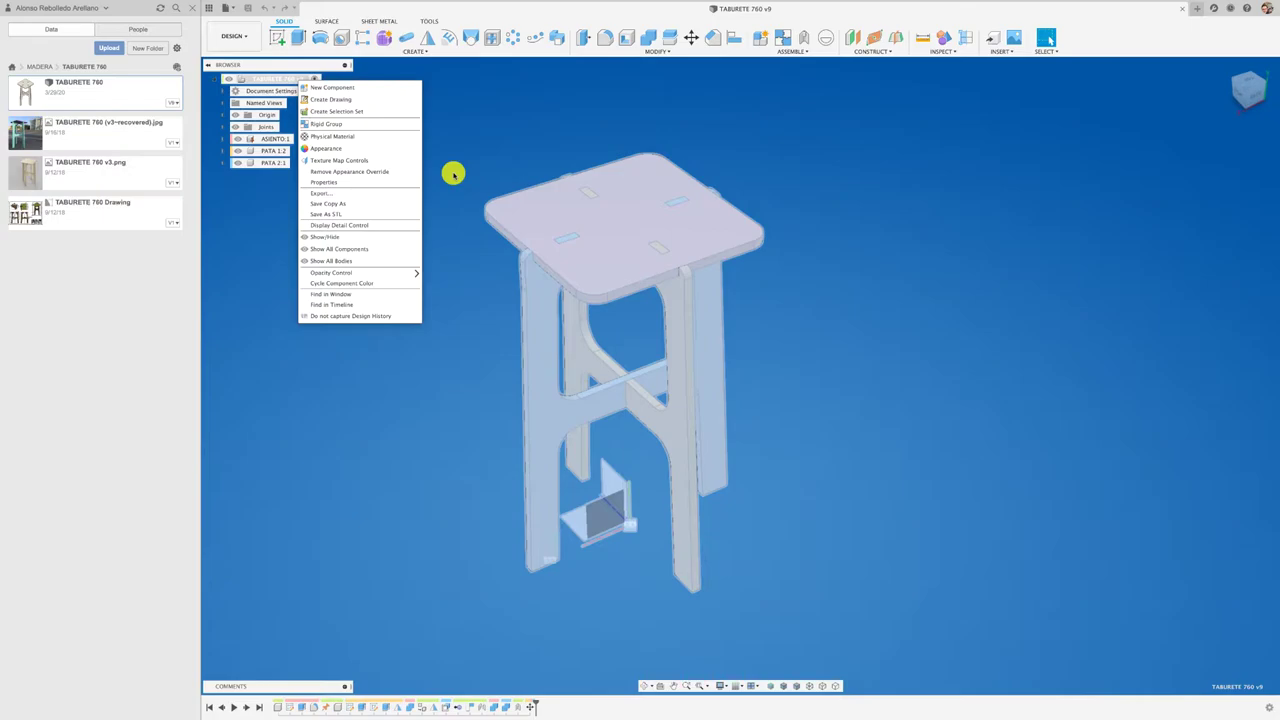
pyautogui.click(452, 174)
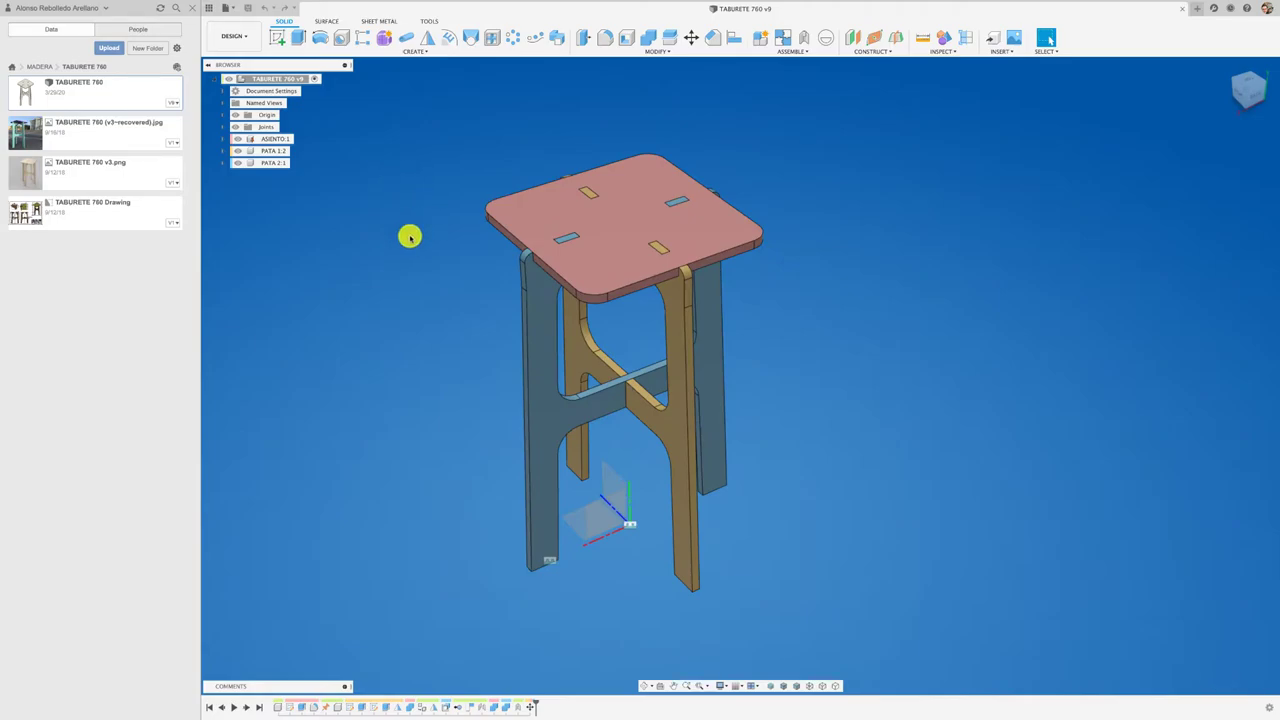
pyautogui.keyDown('shift'); pyautogui.moveTo(583, 189); pyautogui.dragTo(590, 200, button='middle'); pyautogui.keyUp('shift')
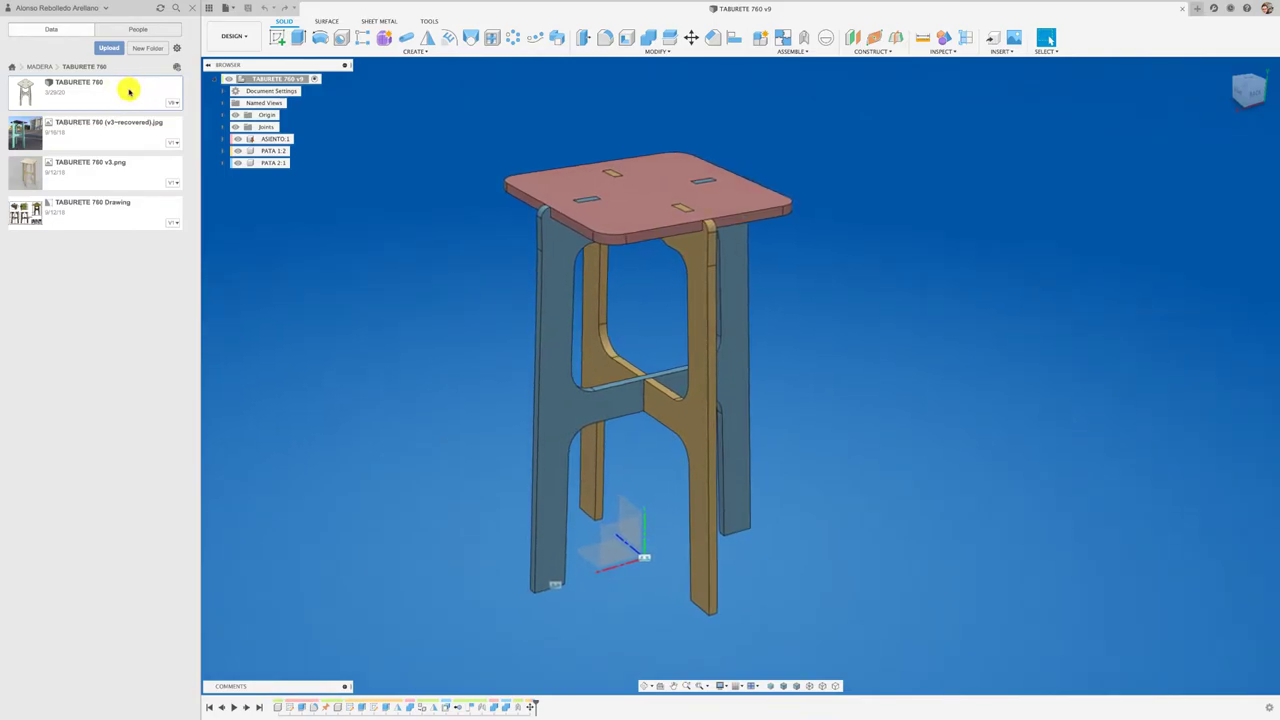
# - Copy the TABURETE 760 design into the MADERA > TABURETE 760 folder
pyautogui.rightClick(127, 93)
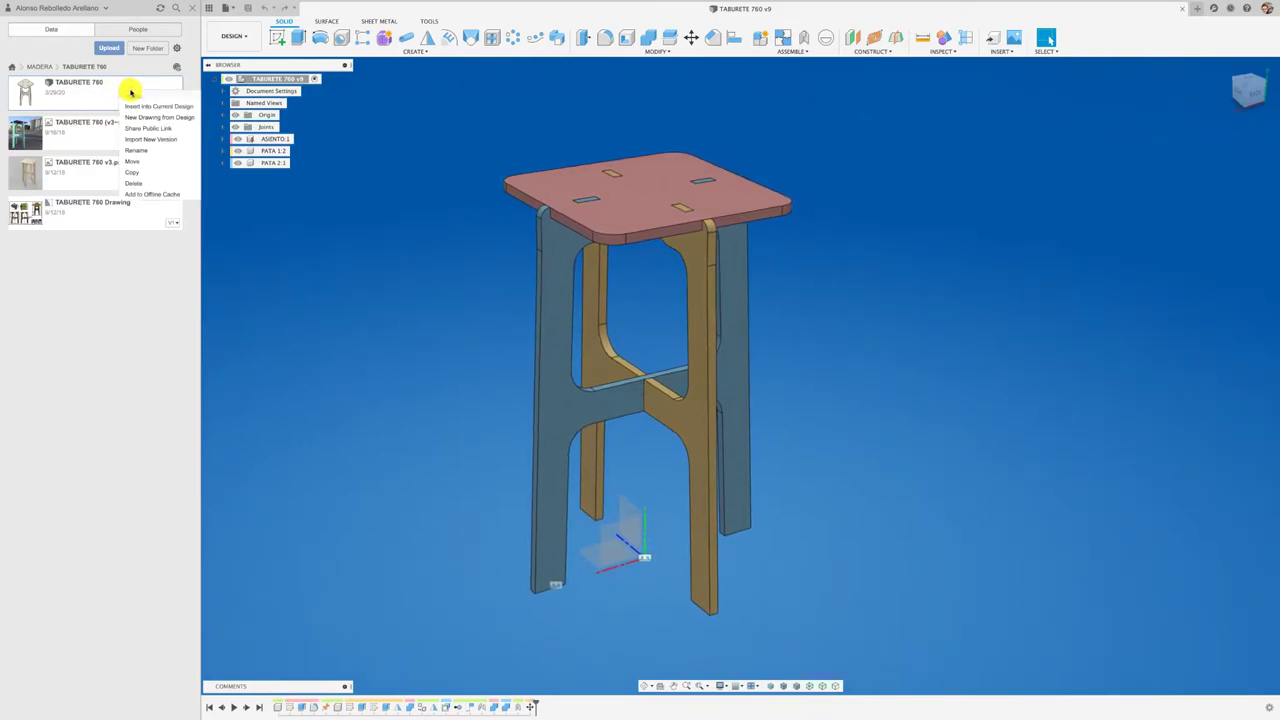
pyautogui.click(136, 174)
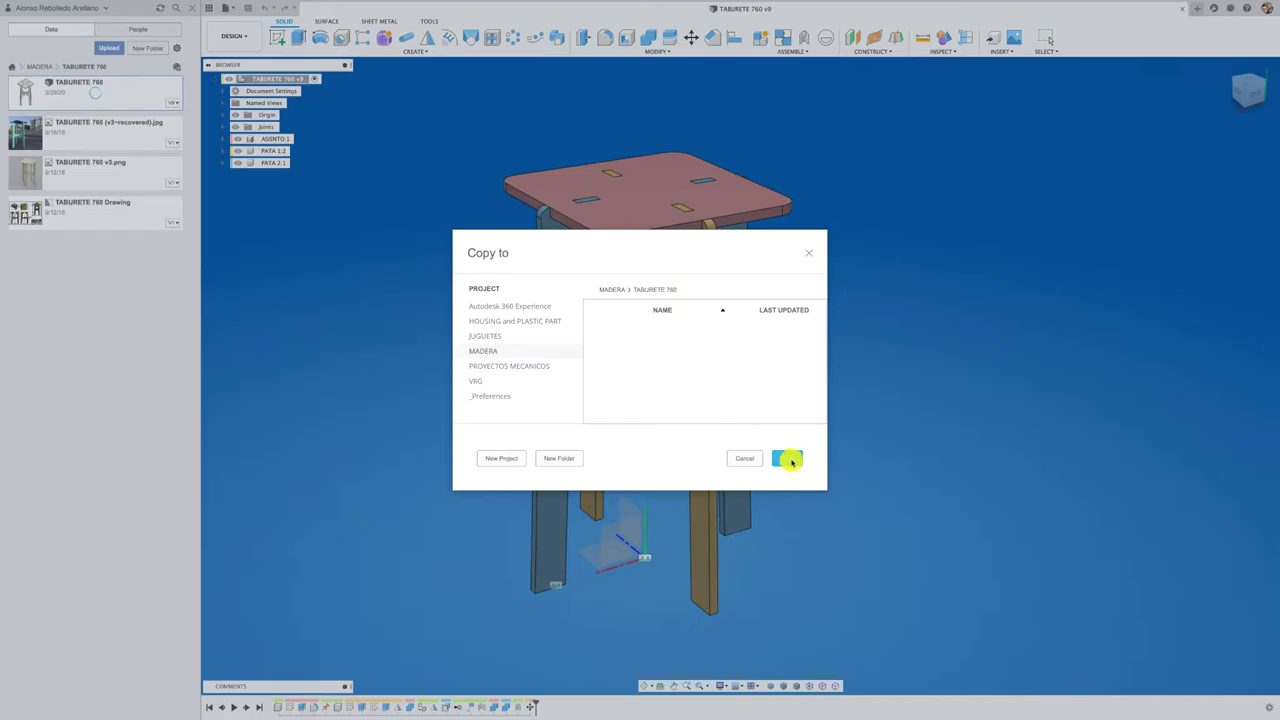
pyautogui.click(789, 459)
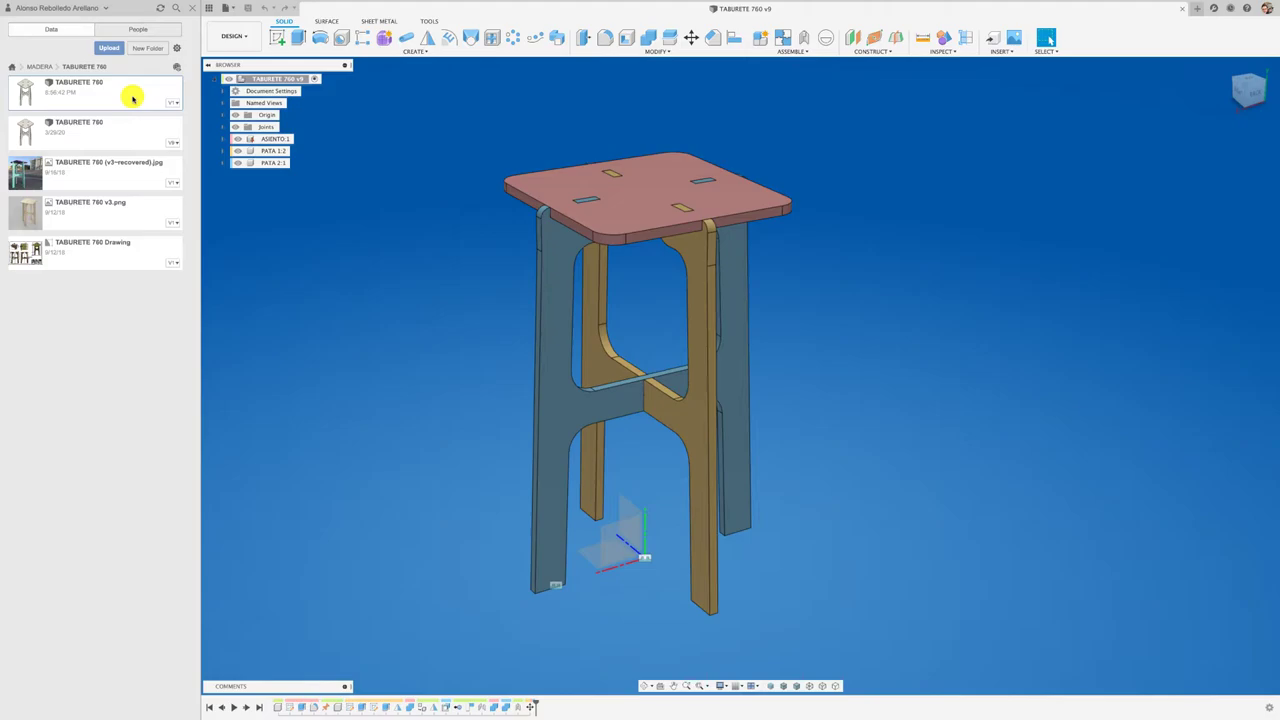
pyautogui.rightClick(132, 98)
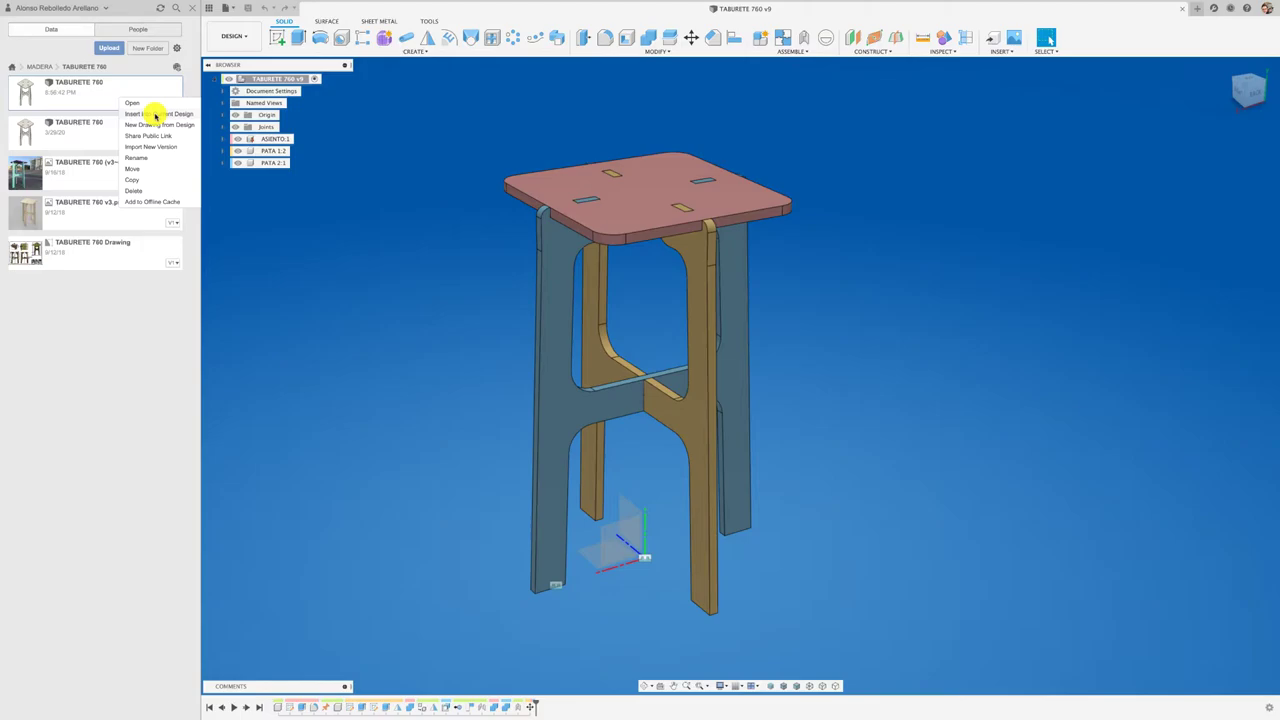
# - Insert the copied TABURETE 760 beside the original, shifted along X and rotated about 54°
pyautogui.click(156, 114)
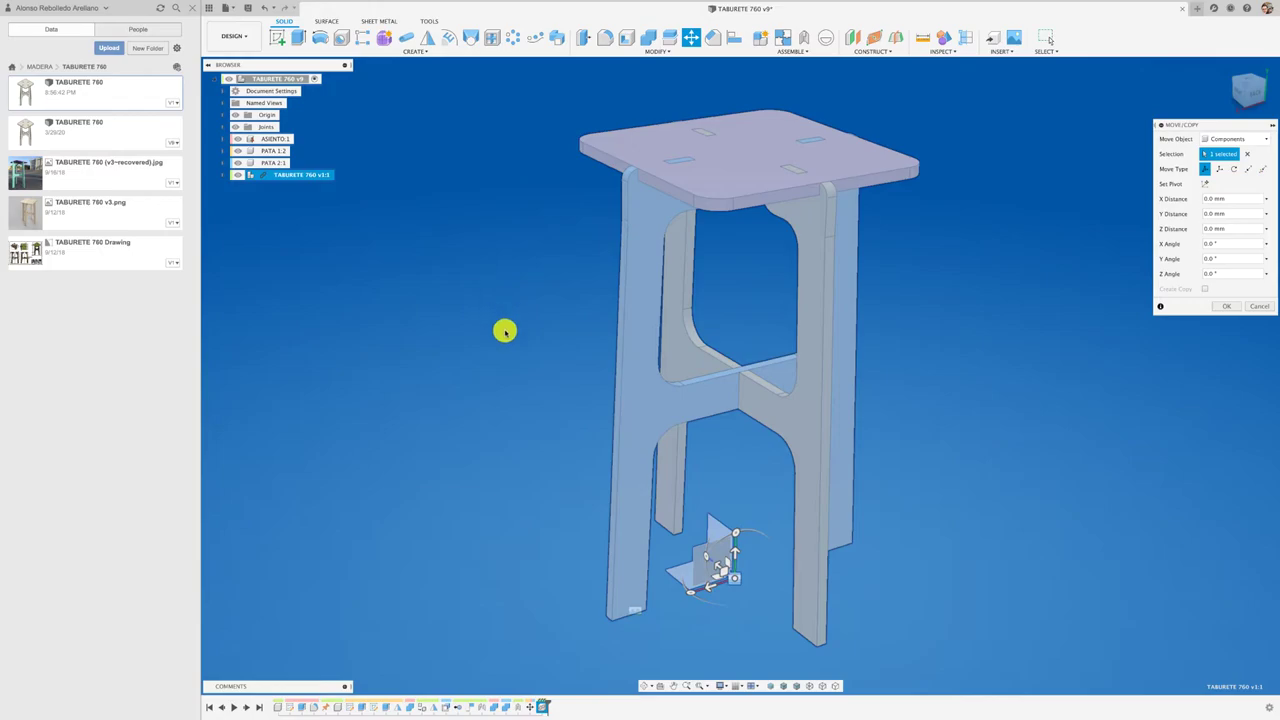
pyautogui.scroll(-3, 503, 329)
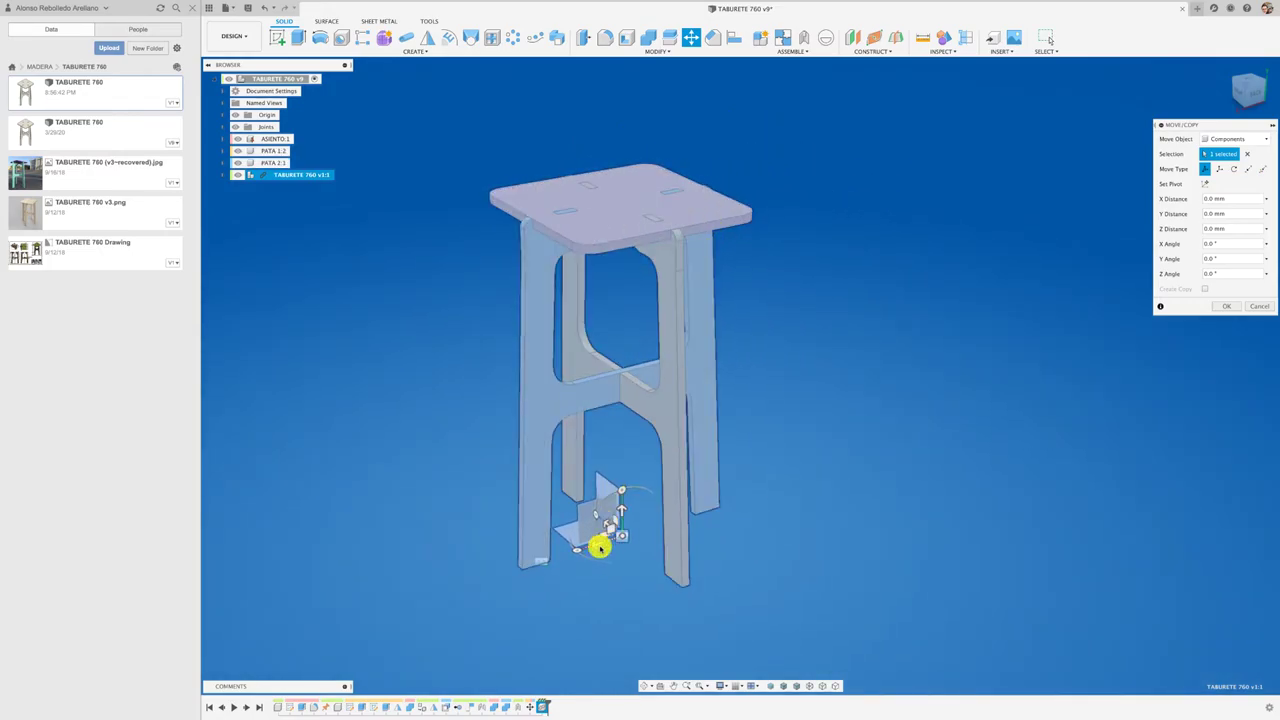
pyautogui.moveTo(593, 543); pyautogui.dragTo(829, 452)
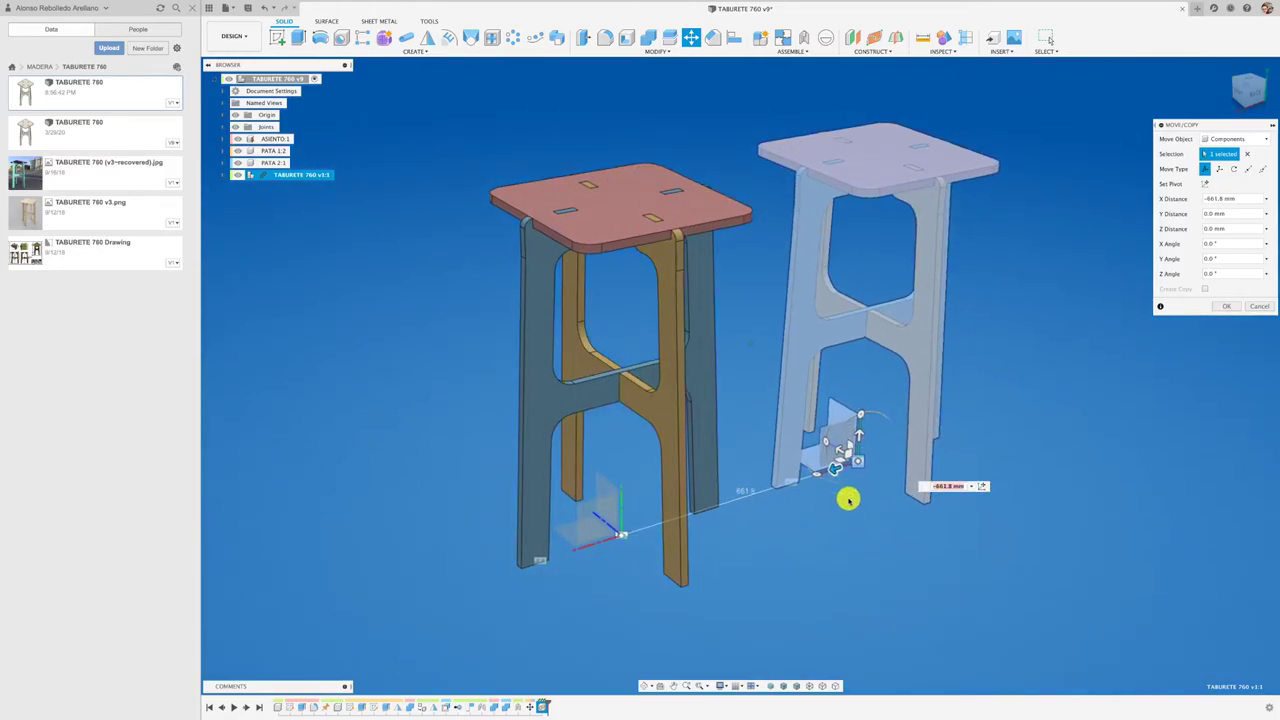
pyautogui.moveTo(817, 469)
pyautogui.mouseDown()
pyautogui.moveTo(874, 487)
pyautogui.moveTo(836, 491)
pyautogui.mouseUp()
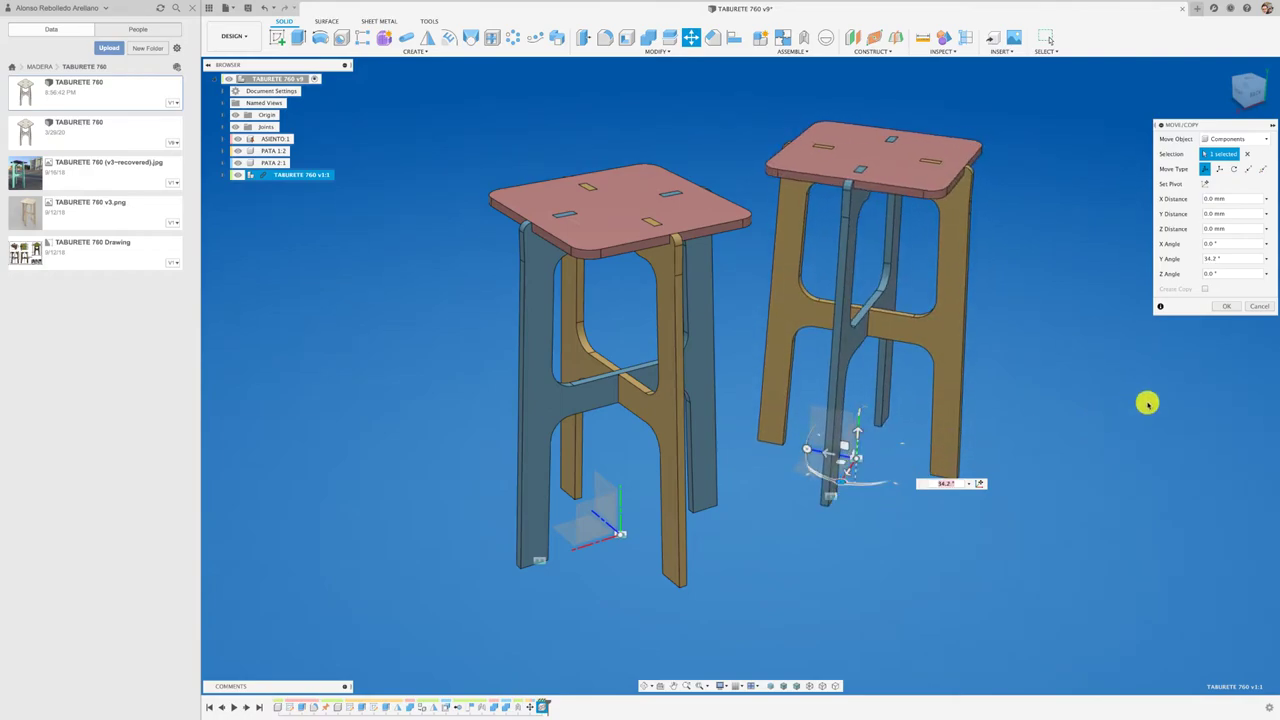
pyautogui.click(1226, 306)
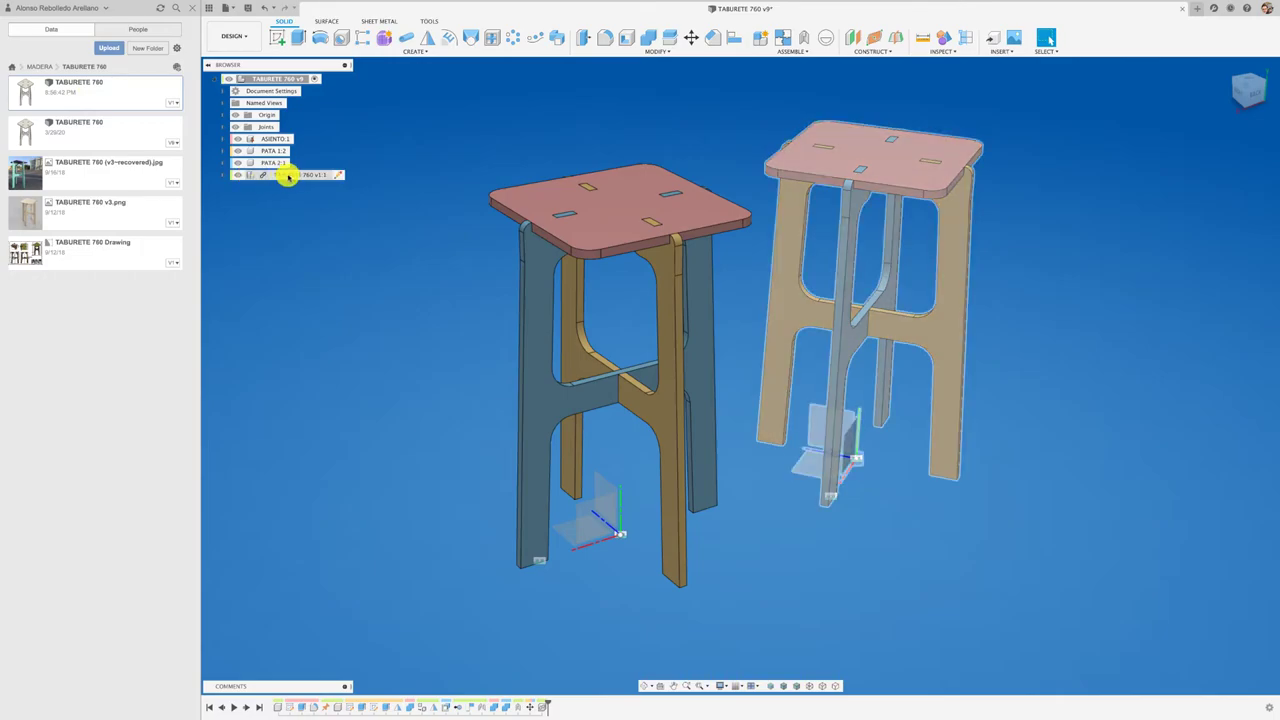
# - Break the link on TABURETE 760 v1:1 and nudge that stool slightly sideways
pyautogui.rightClick(282, 177)
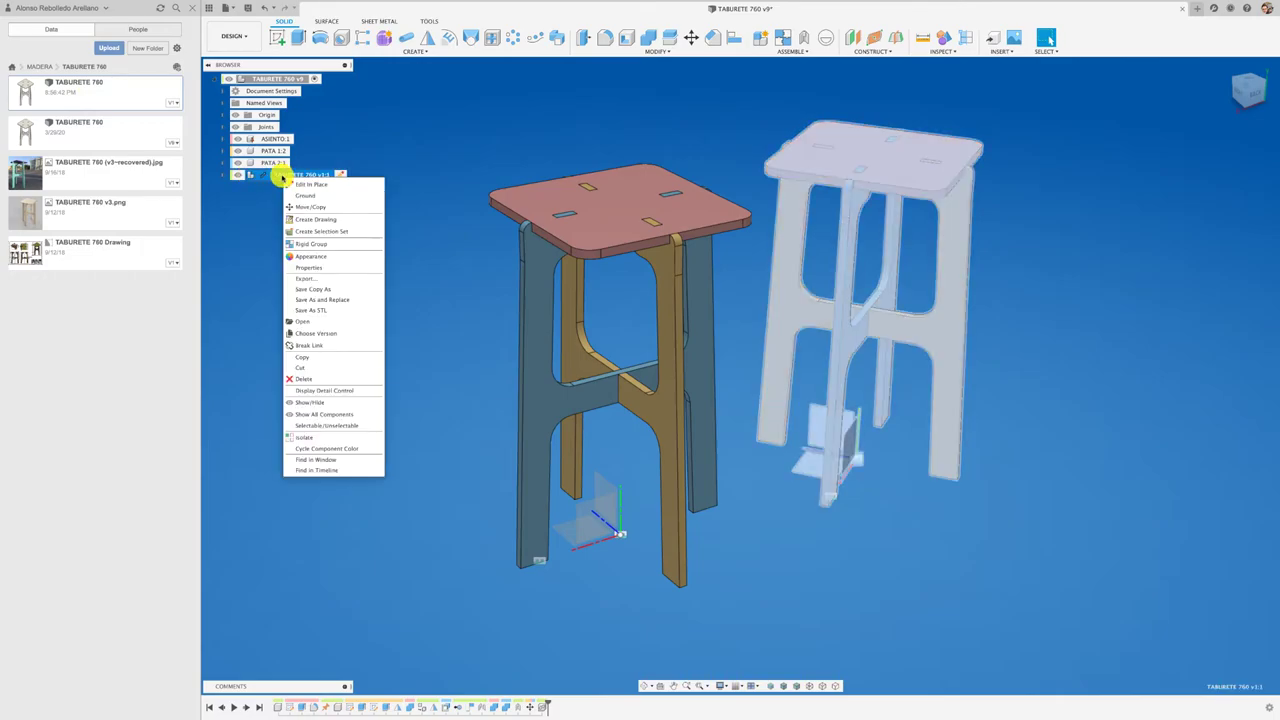
pyautogui.click(317, 346)
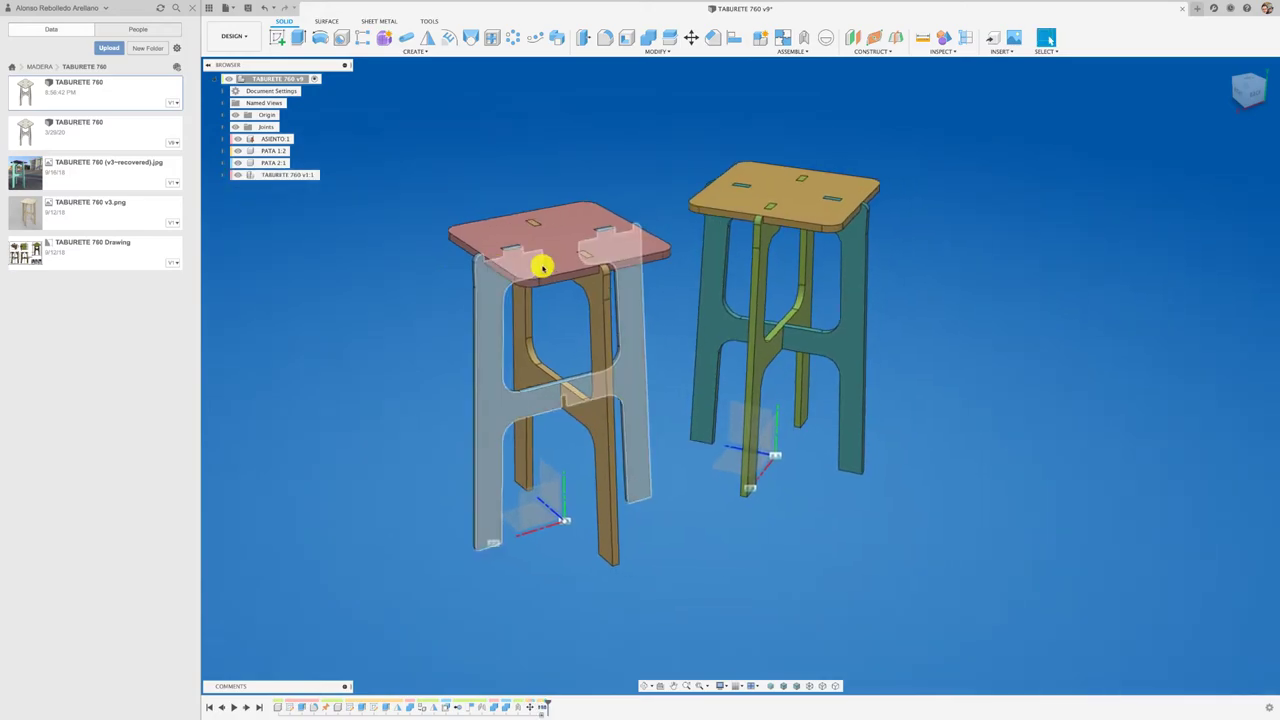
pyautogui.moveTo(733, 210); pyautogui.dragTo(760, 209)
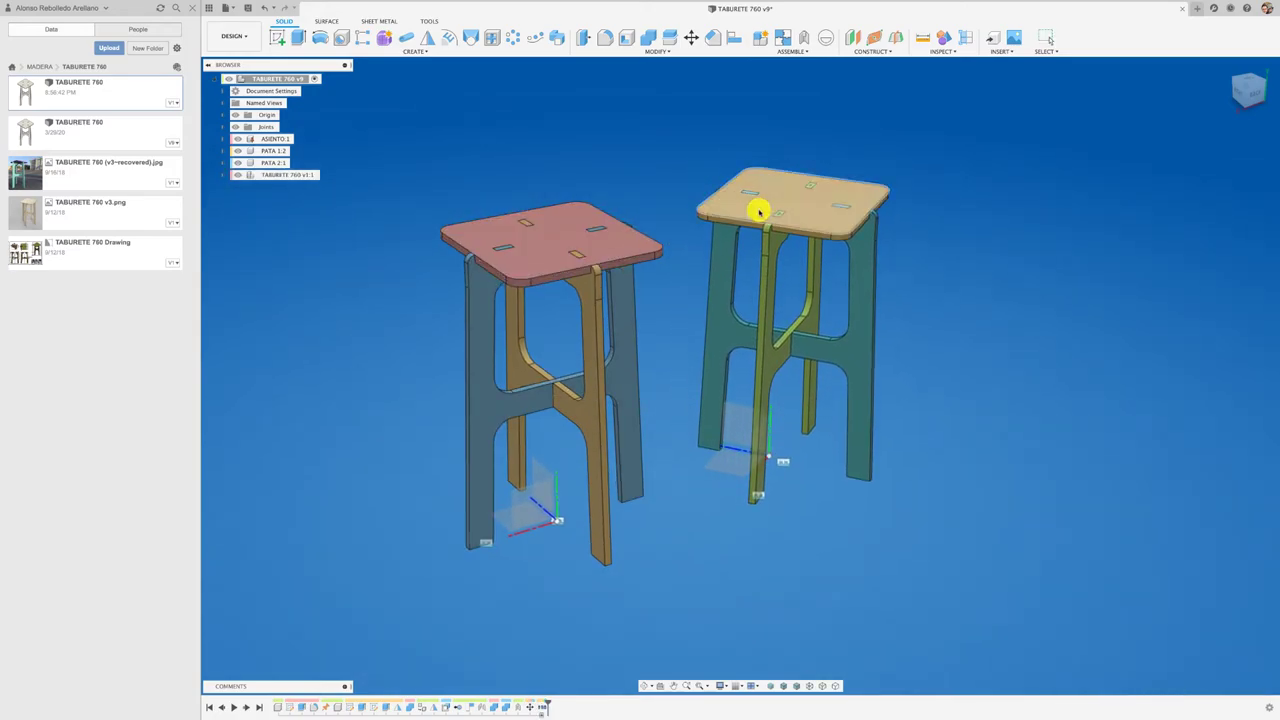
pyautogui.keyDown('shift'); pyautogui.moveTo(583, 230); pyautogui.dragTo(381, 301, button='middle'); pyautogui.keyUp('shift')
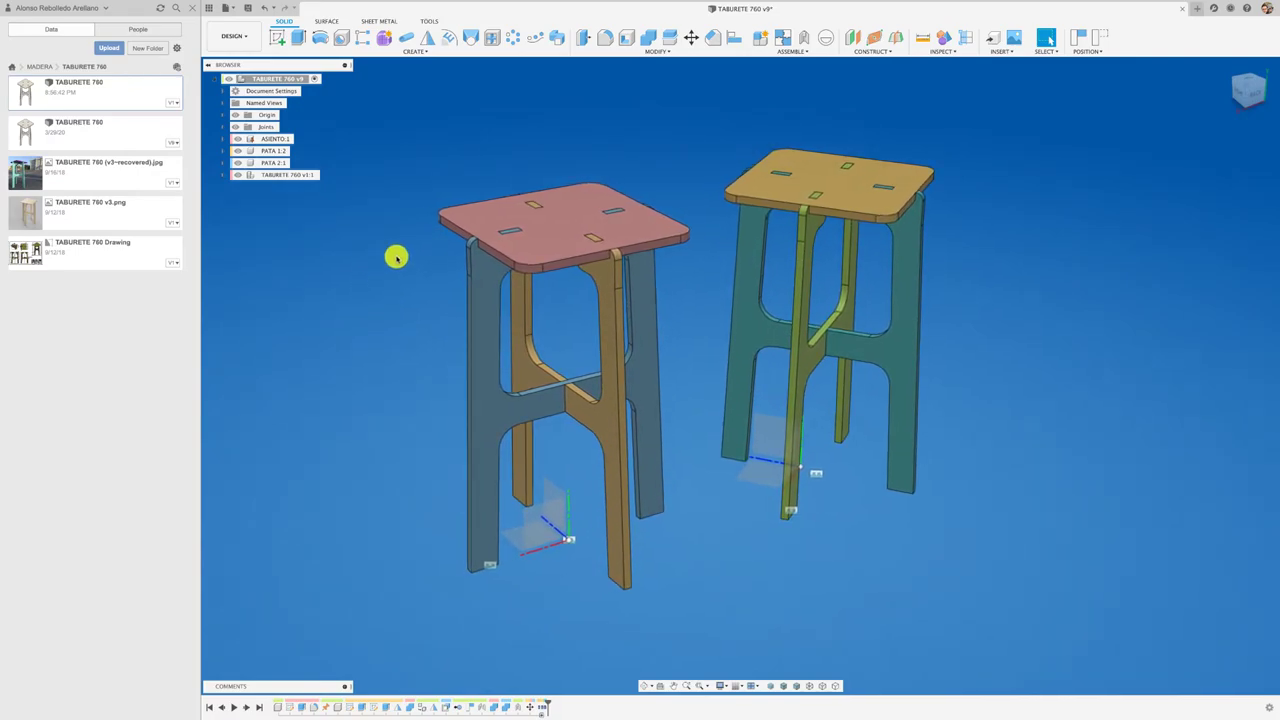
# - Copy TABURETE 760 v1:1 and paste it into the root as TABURETE 760 v1 (1):1
pyautogui.rightClick(269, 175)
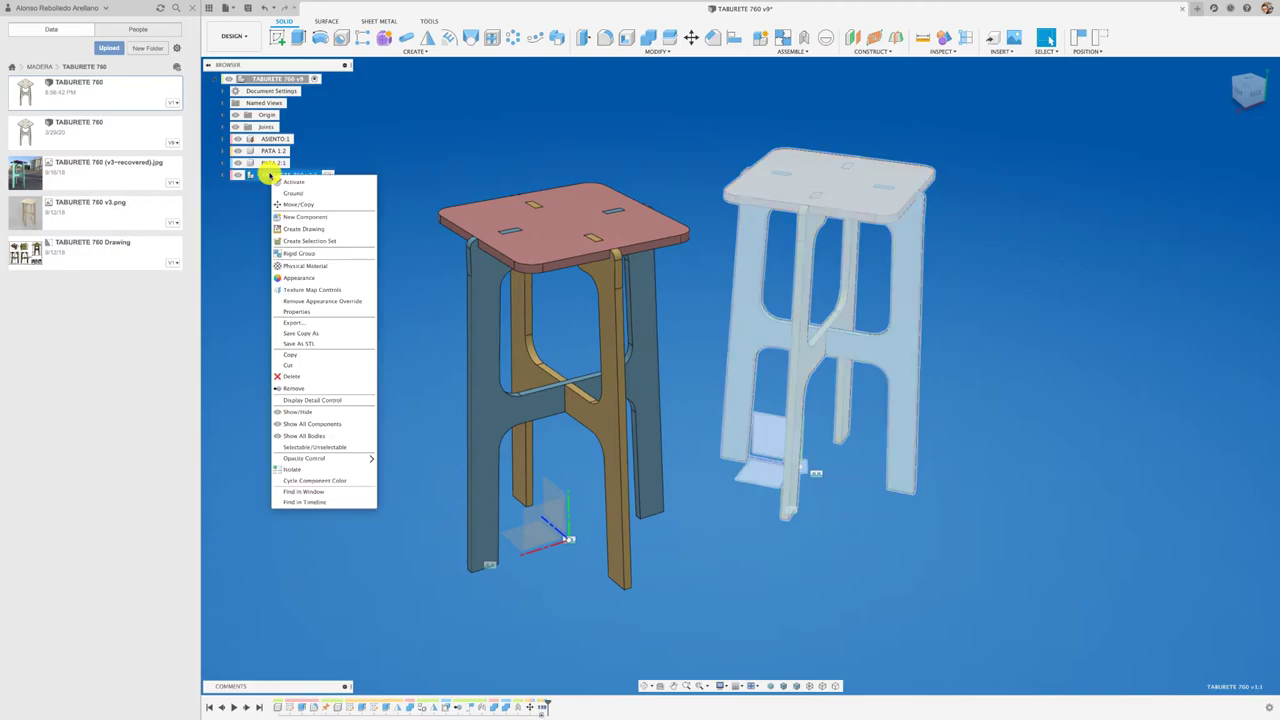
pyautogui.click(292, 355)
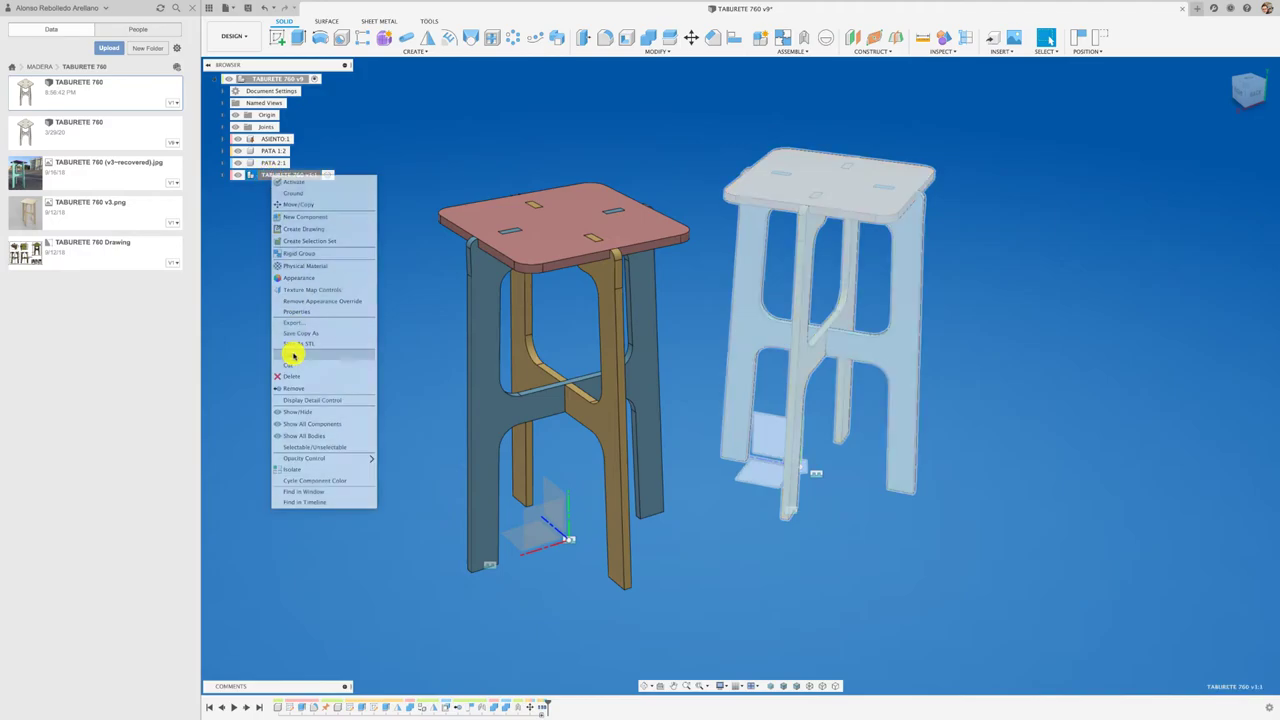
pyautogui.rightClick(287, 78)
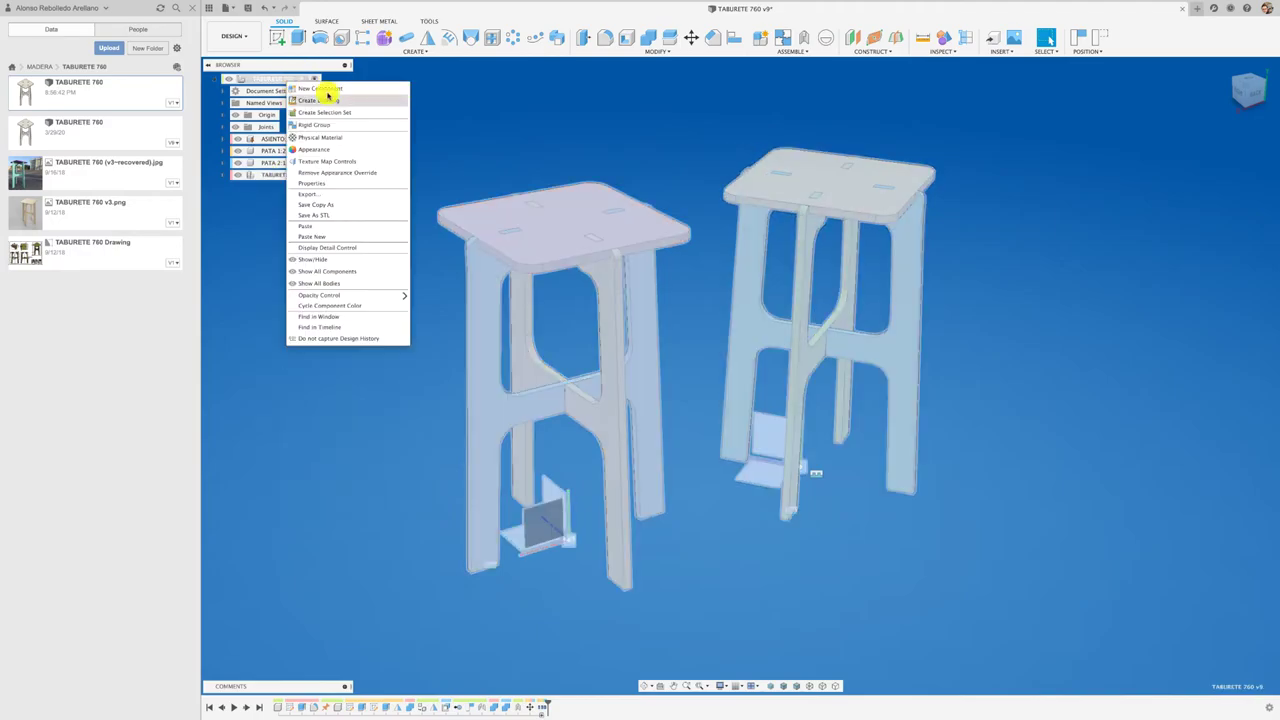
pyautogui.click(330, 237)
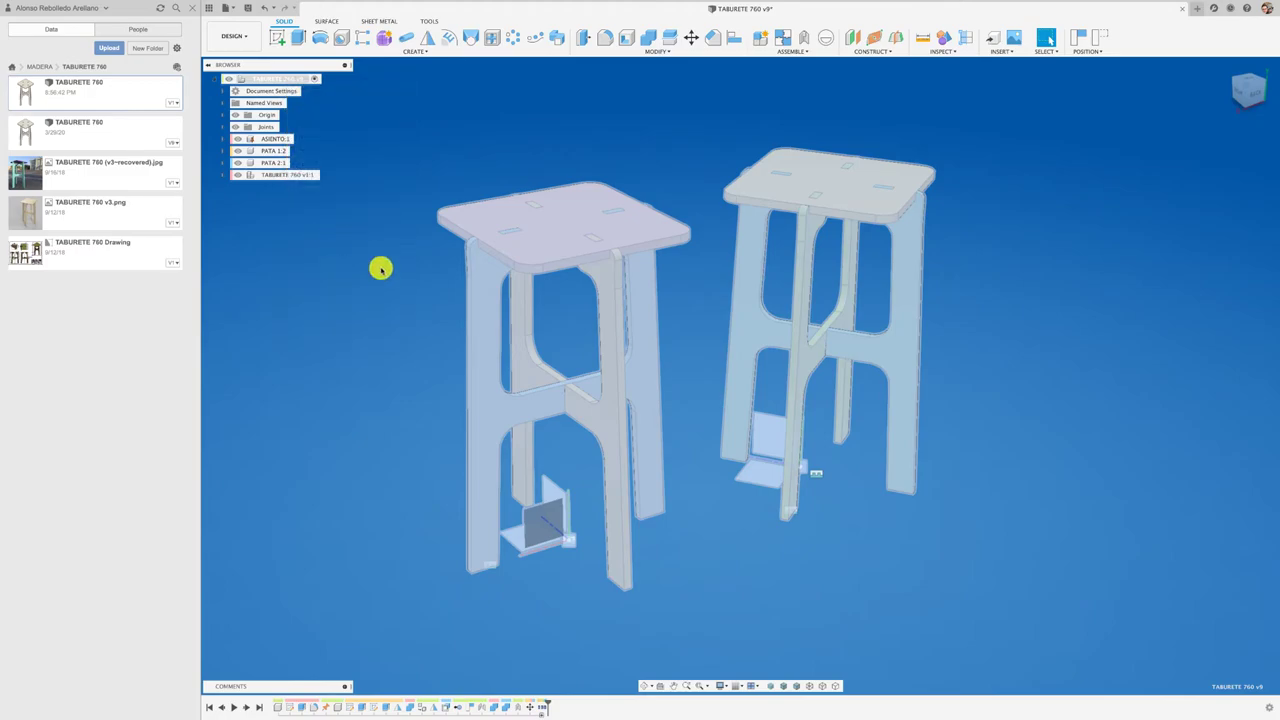
pyautogui.scroll(-3, 385, 314)
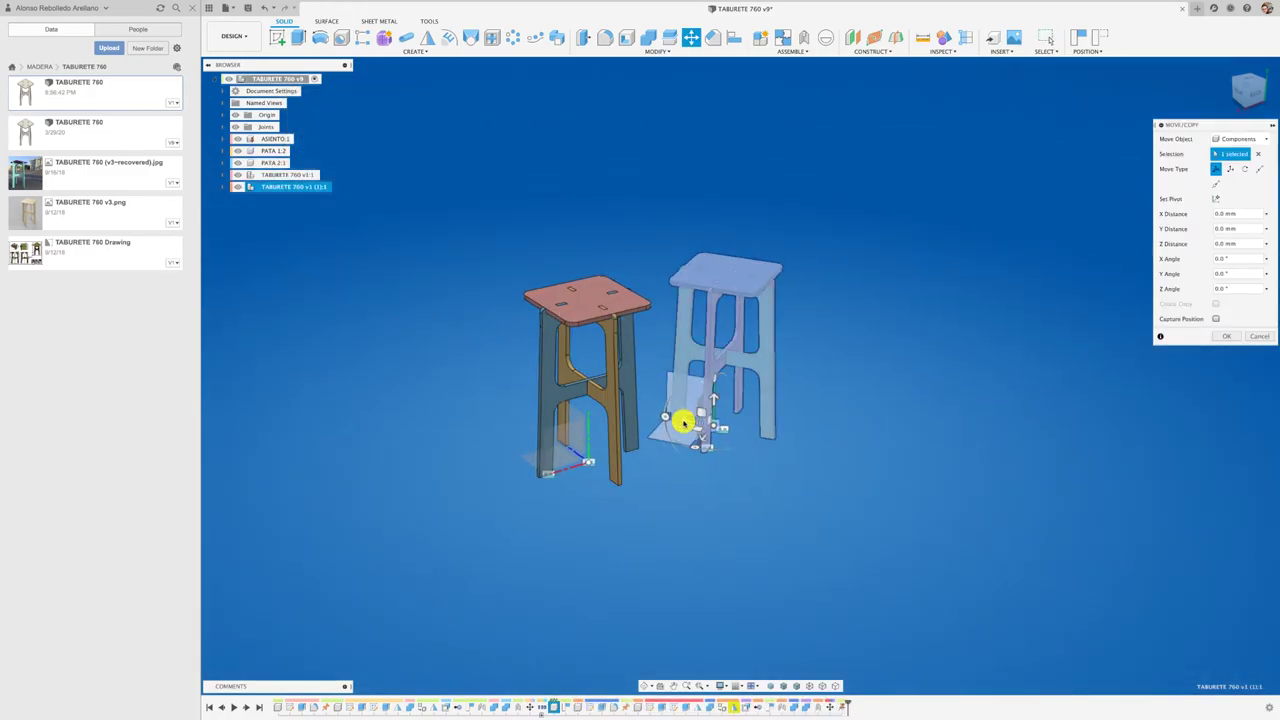
pyautogui.moveTo(686, 423)
pyautogui.mouseDown()
pyautogui.moveTo(762, 432)
pyautogui.moveTo(845, 474)
pyautogui.moveTo(777, 548)
pyautogui.mouseUp()
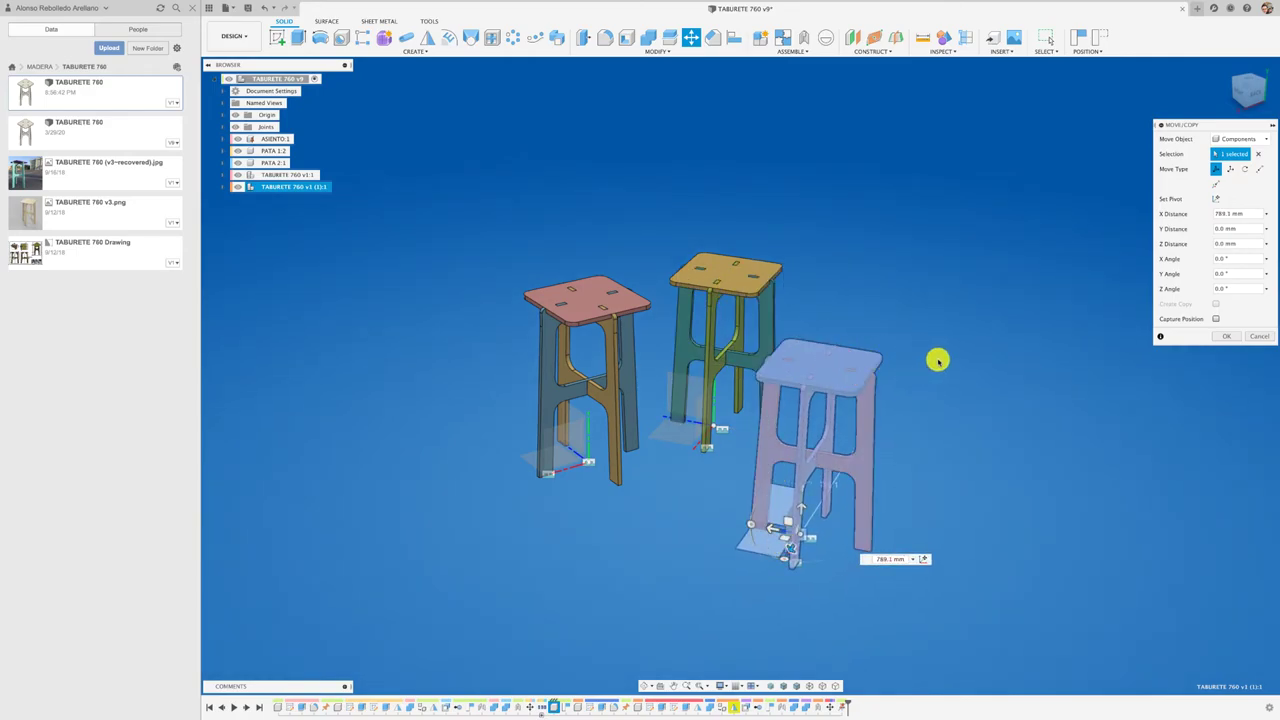
pyautogui.click(1263, 338)
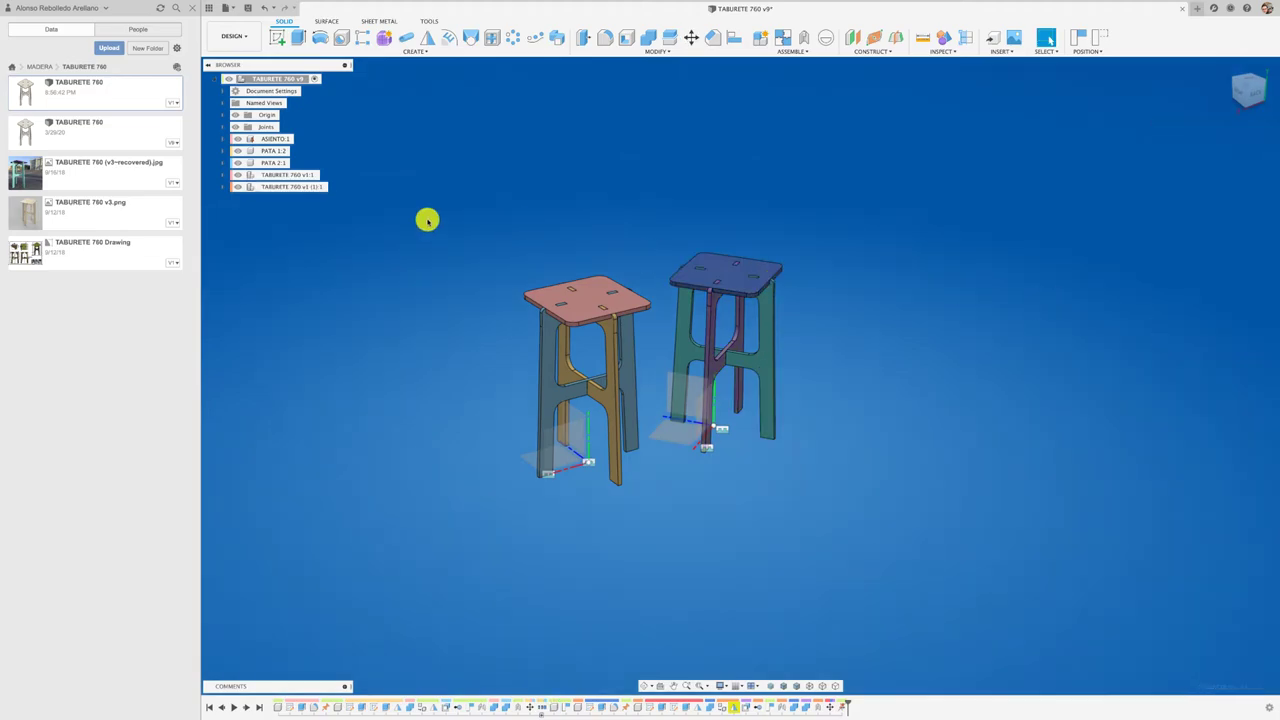
# - Insert another TABURETE 760 in front of the others, rotated about 42°, as v1:2
pyautogui.rightClick(114, 100)
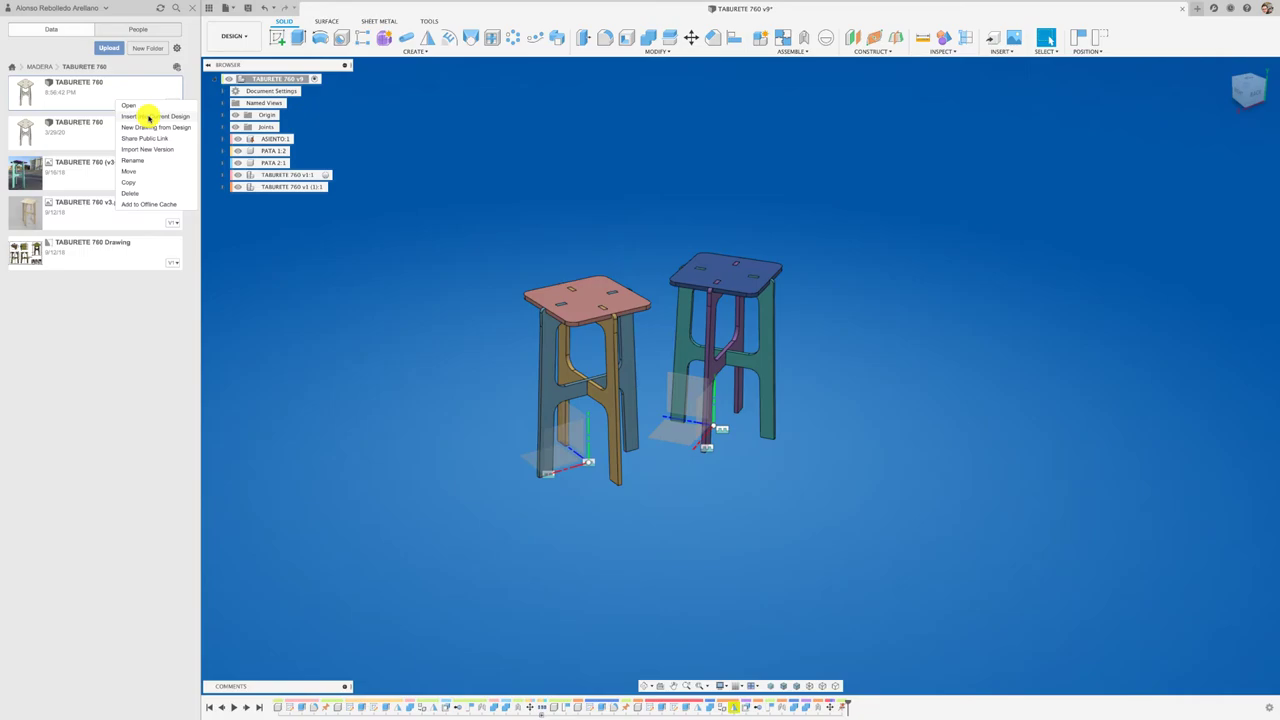
pyautogui.click(148, 117)
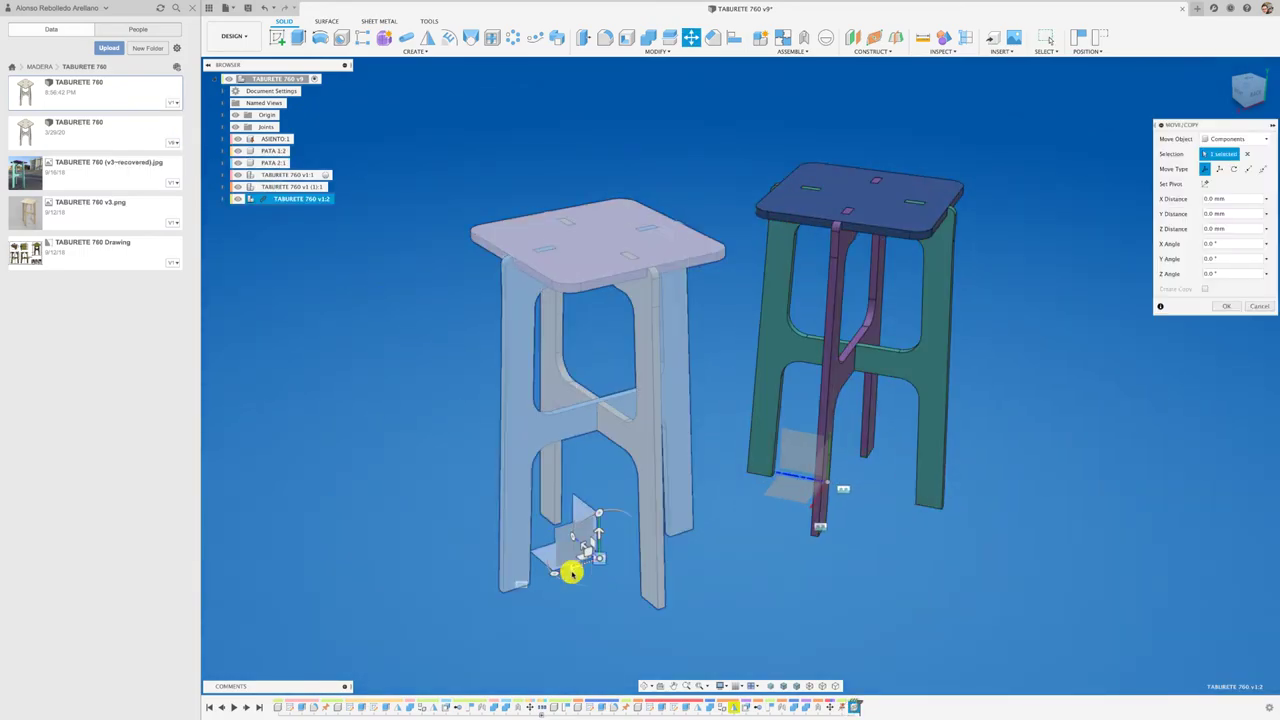
pyautogui.moveTo(577, 568); pyautogui.dragTo(327, 501)
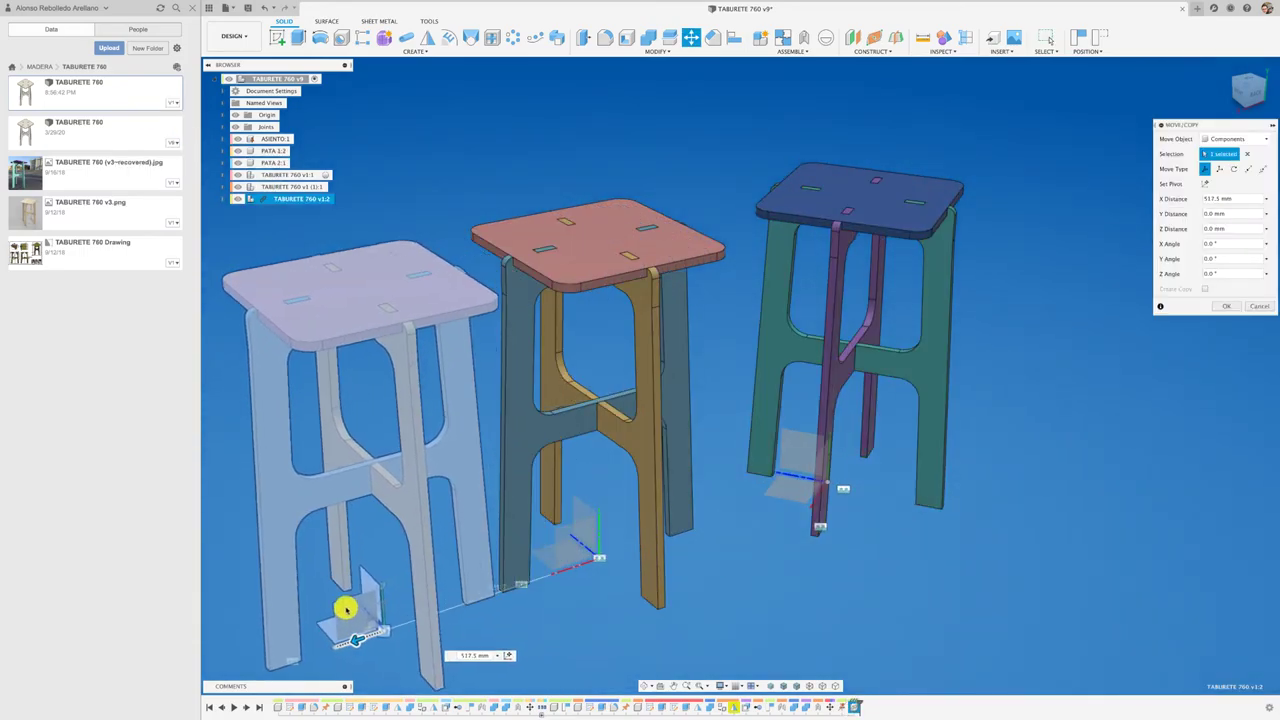
pyautogui.moveTo(474, 563)
pyautogui.mouseDown()
pyautogui.moveTo(519, 565)
pyautogui.moveTo(586, 603)
pyautogui.mouseUp()
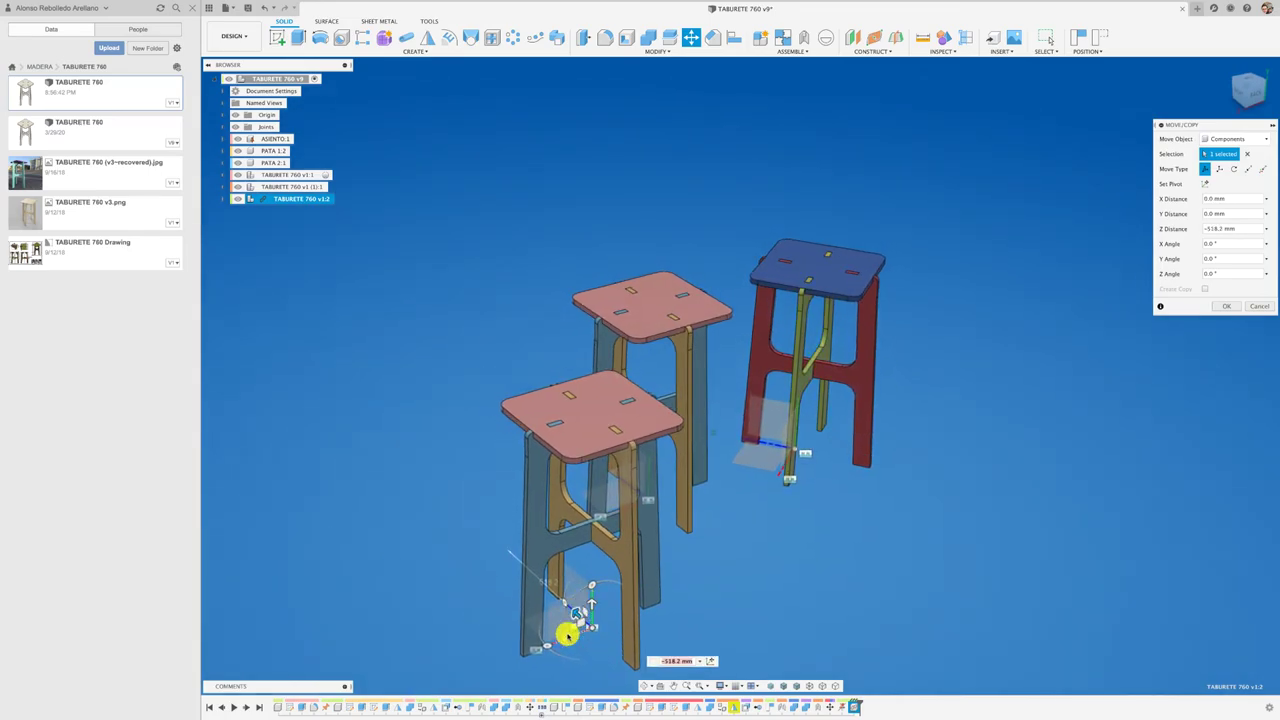
pyautogui.moveTo(569, 654); pyautogui.dragTo(580, 652)
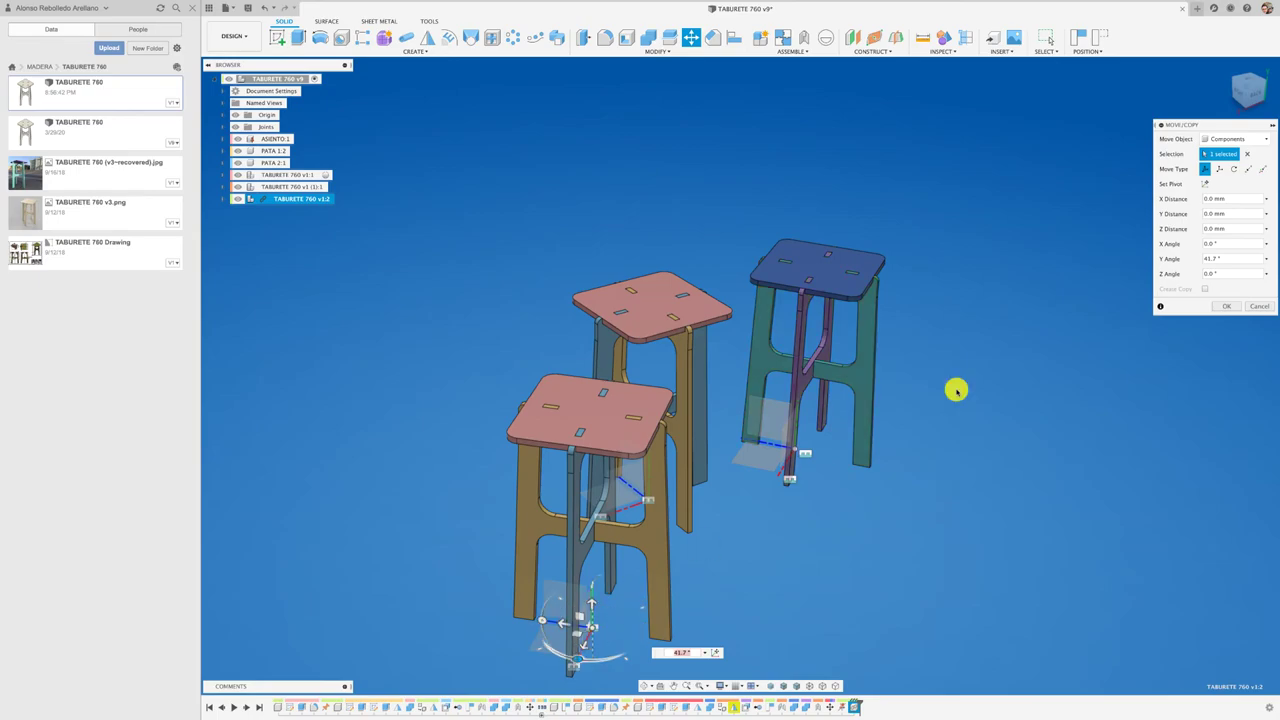
pyautogui.click(1224, 307)
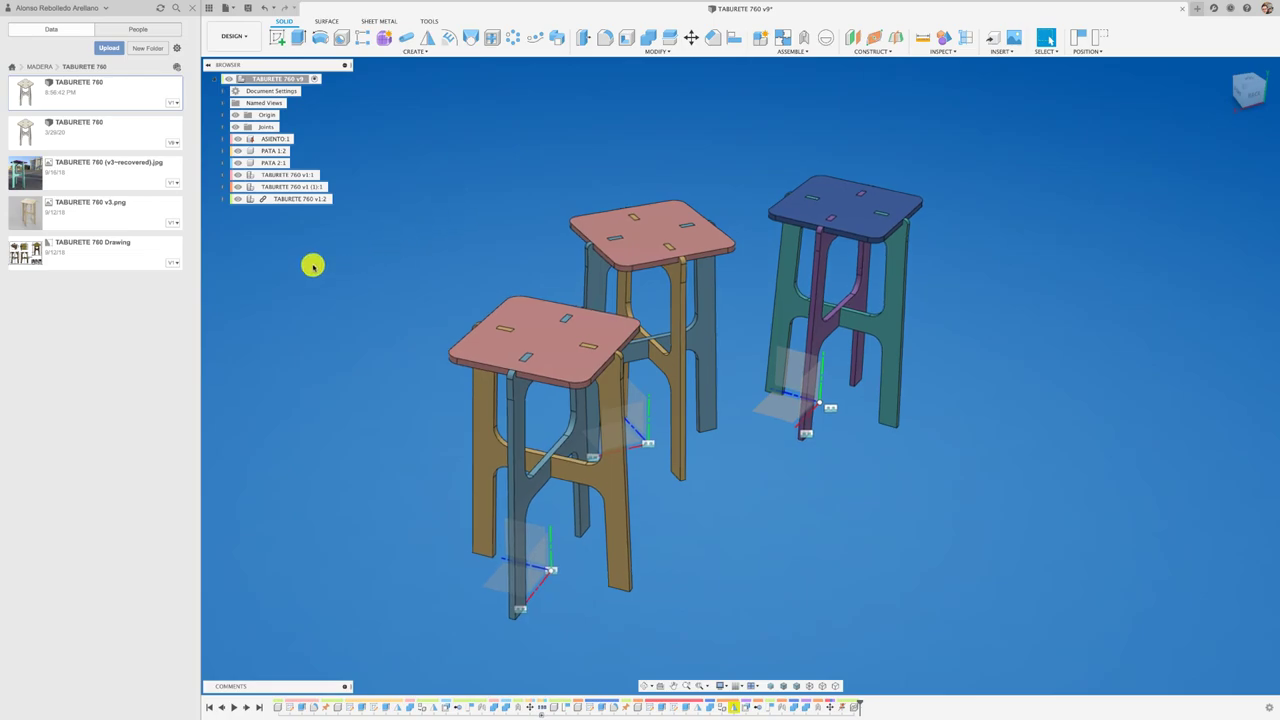
# - Break the link on TABURETE 760 v1:2 without capturing positions
pyautogui.rightClick(303, 199)
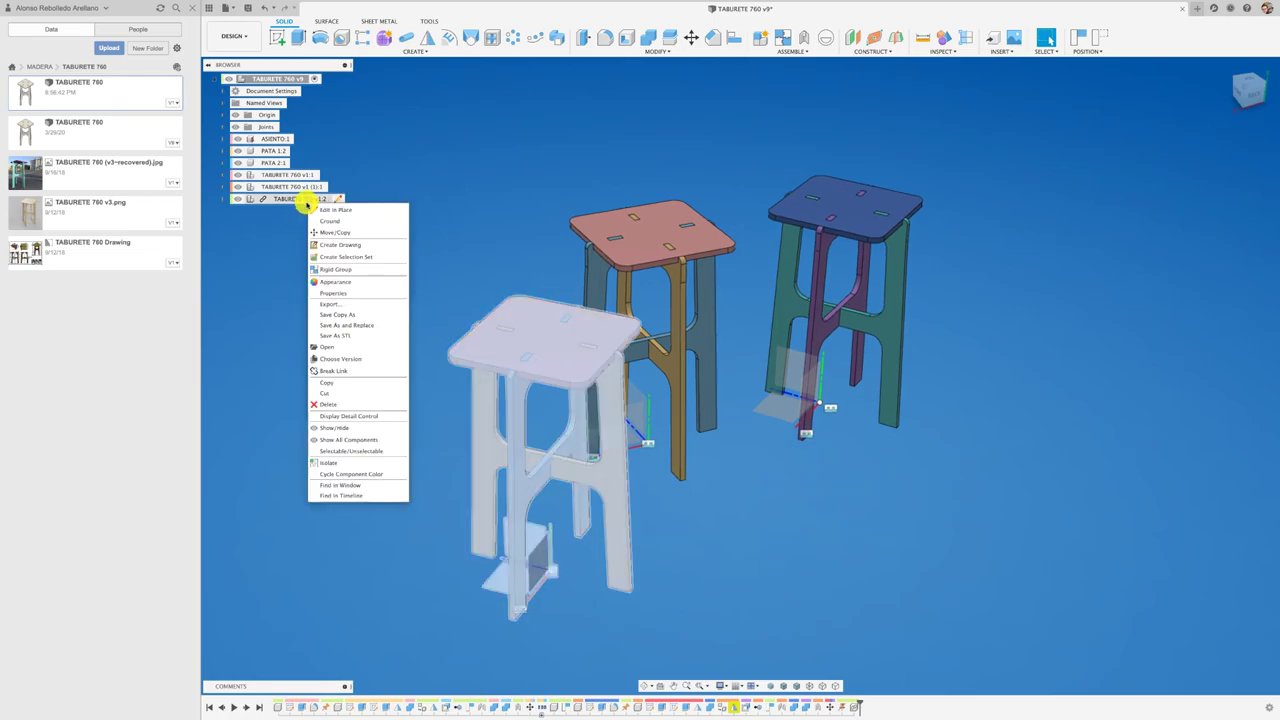
pyautogui.click(338, 372)
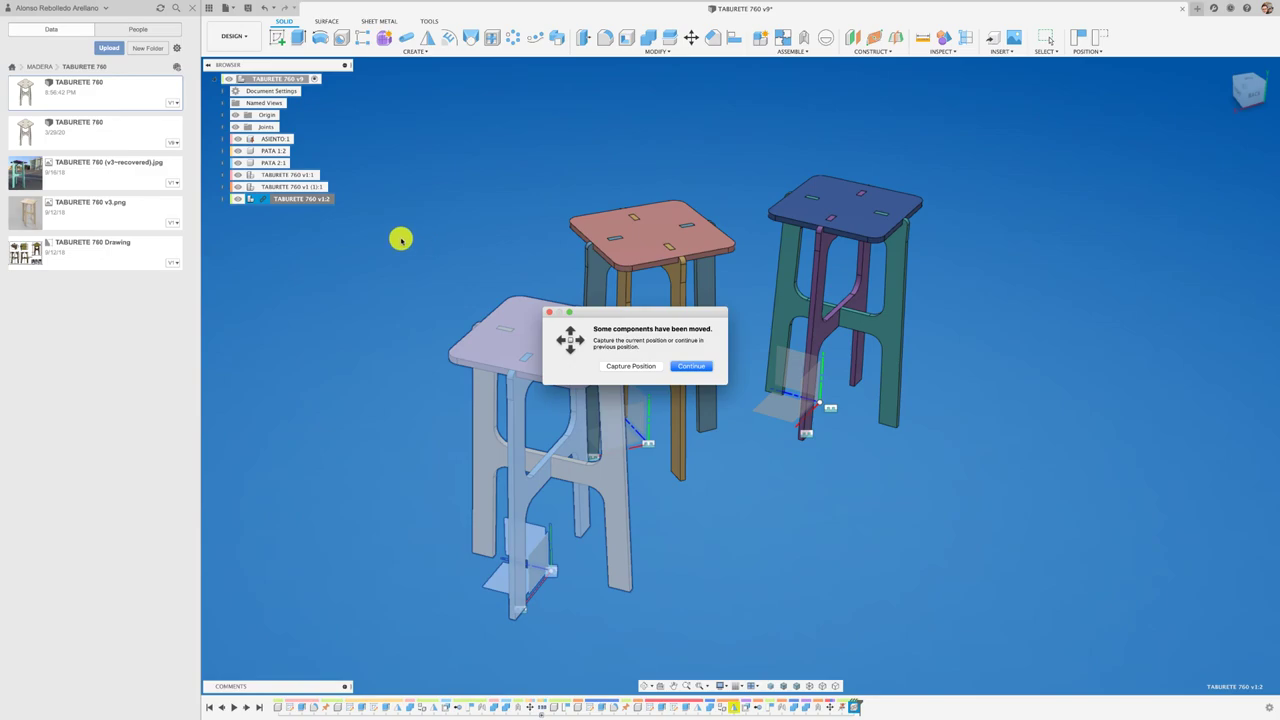
pyautogui.click(693, 368)
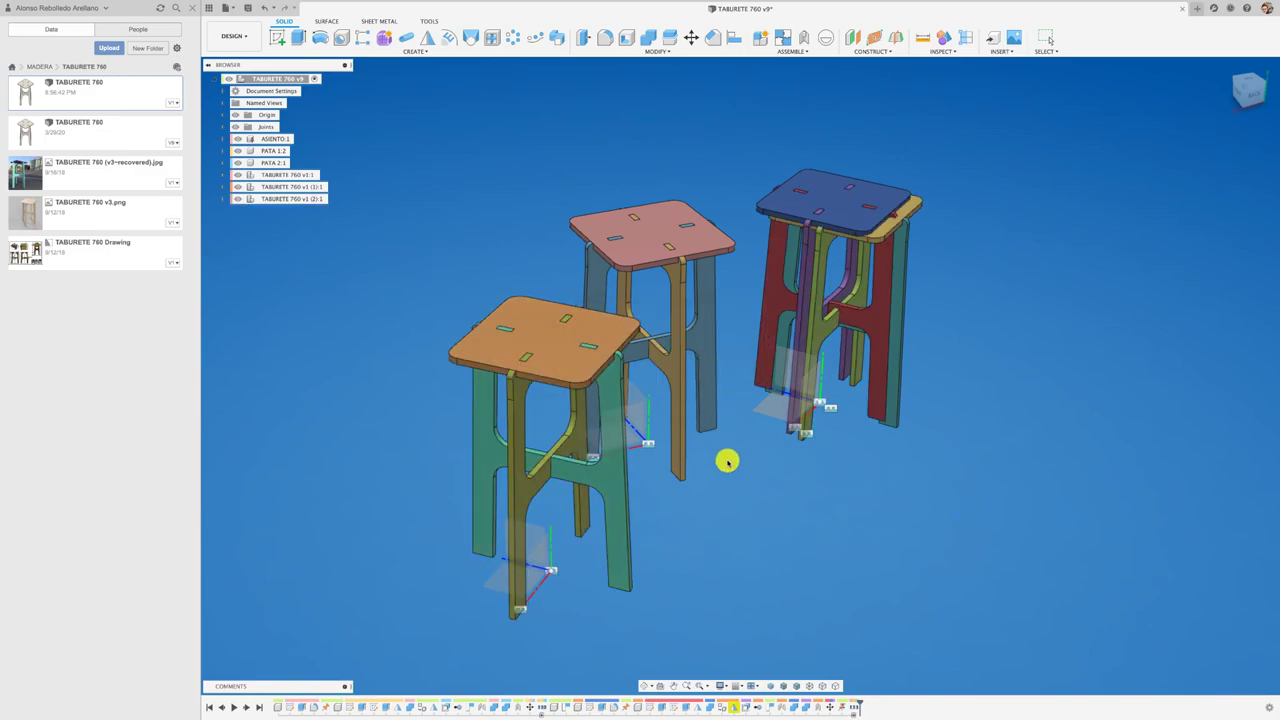
# - Move TABURETE 760 v1 (1):1 by -670.4 mm in Z so it stands apart
pyautogui.click(301, 200)
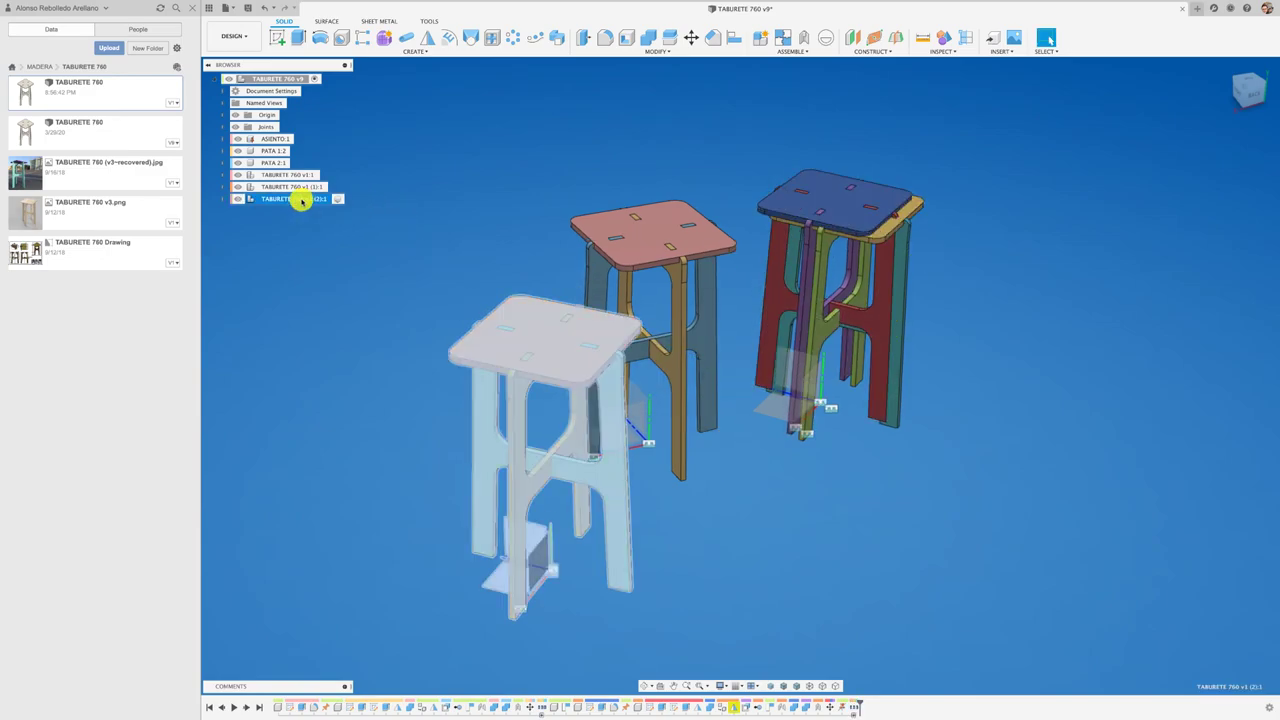
pyautogui.click(303, 188)
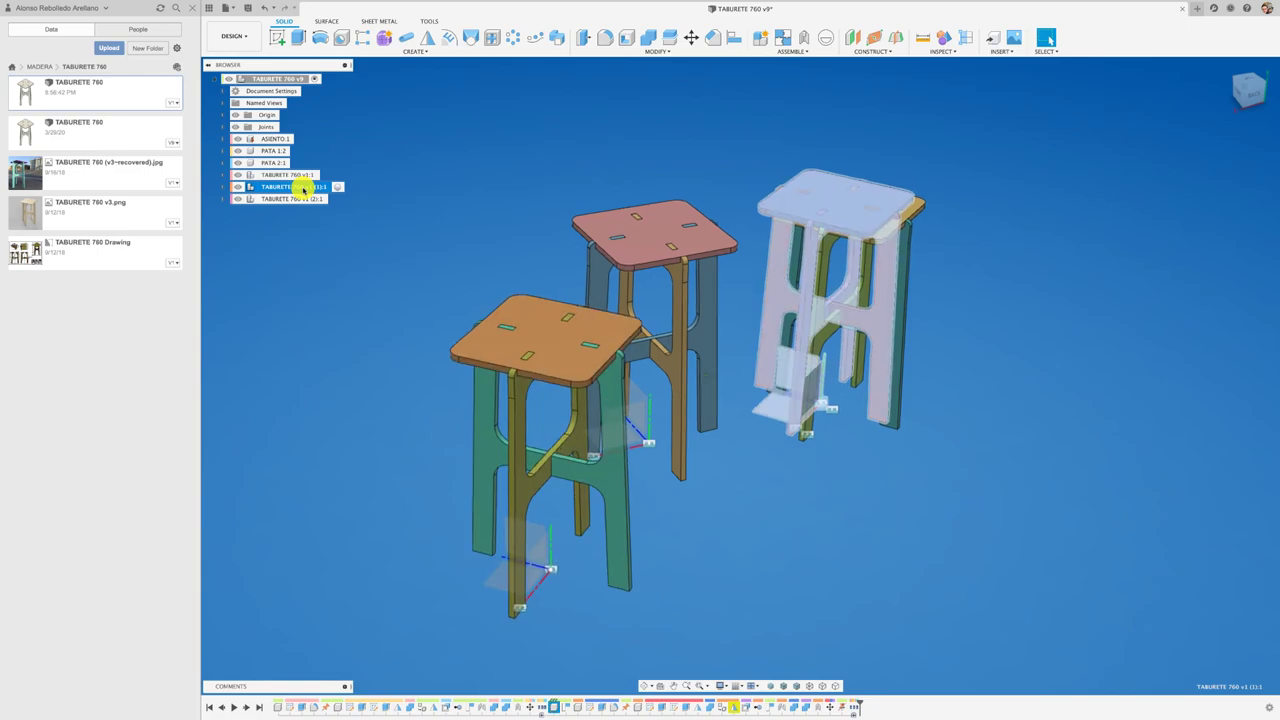
pyautogui.press('m')
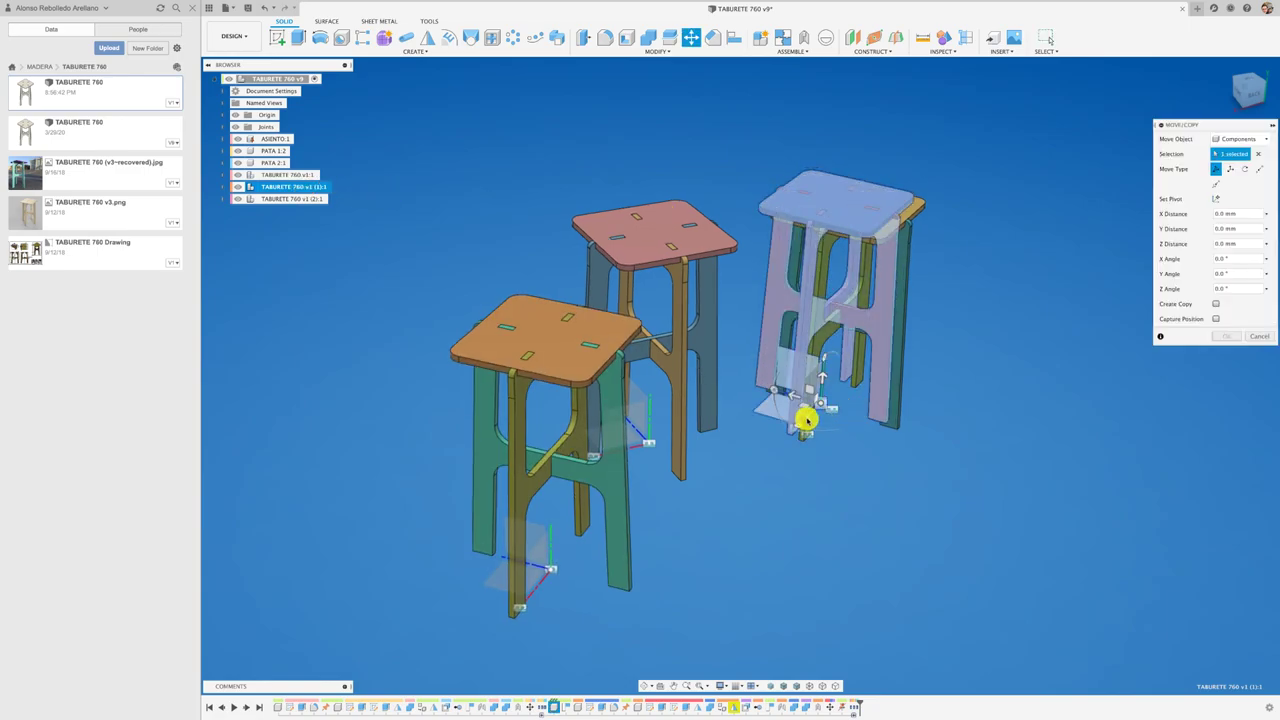
pyautogui.moveTo(806, 416)
pyautogui.mouseDown()
pyautogui.moveTo(757, 537)
pyautogui.moveTo(713, 488)
pyautogui.moveTo(906, 531)
pyautogui.mouseUp()
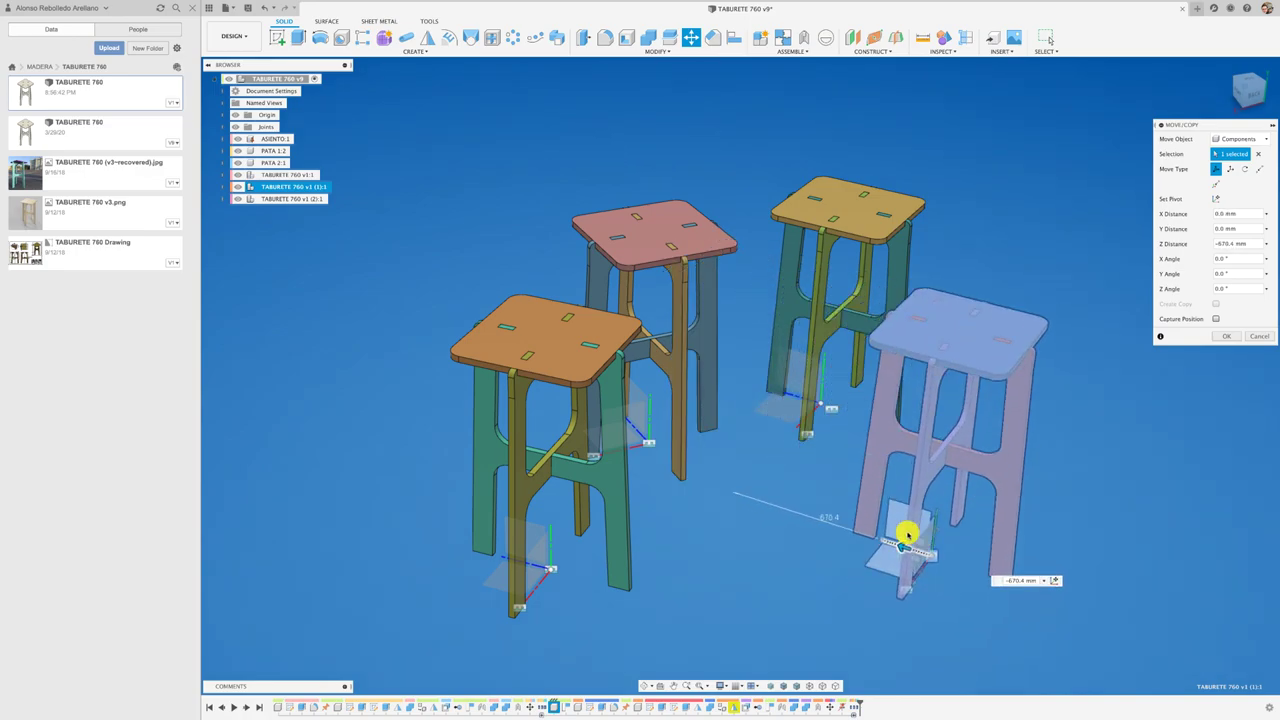
pyautogui.click(1225, 338)
pyautogui.scroll(1, 1098, 254)
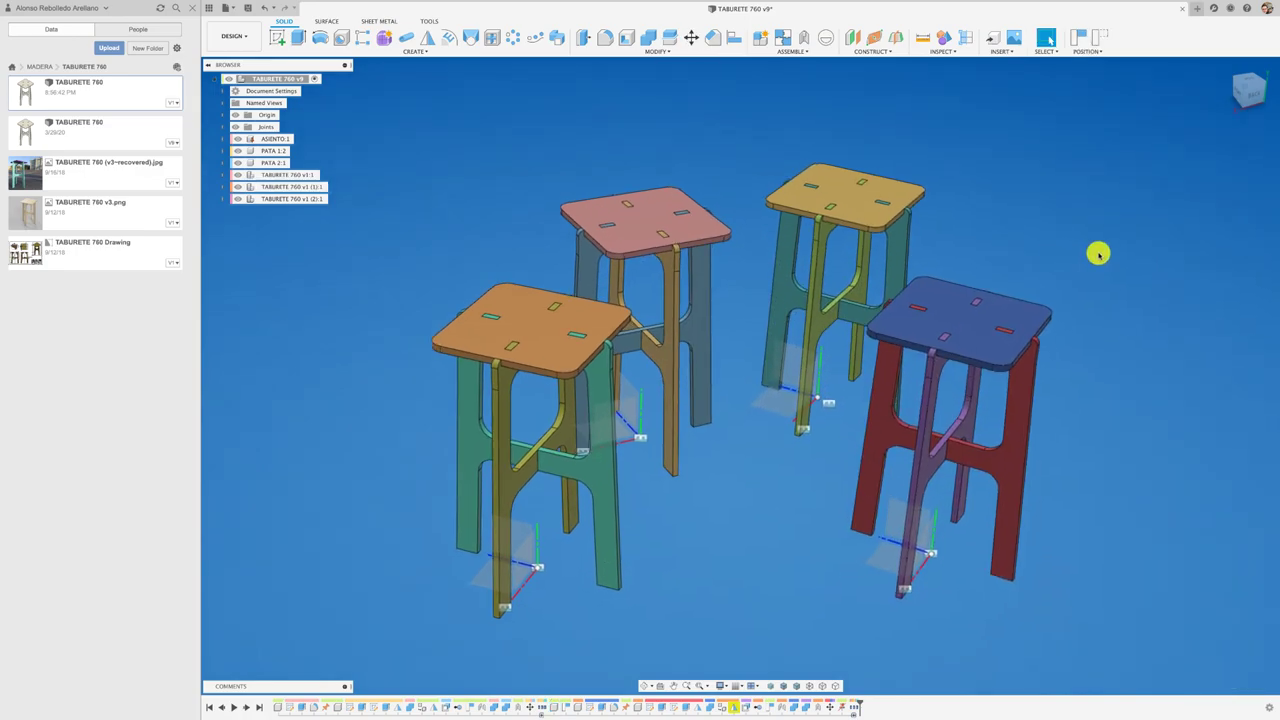